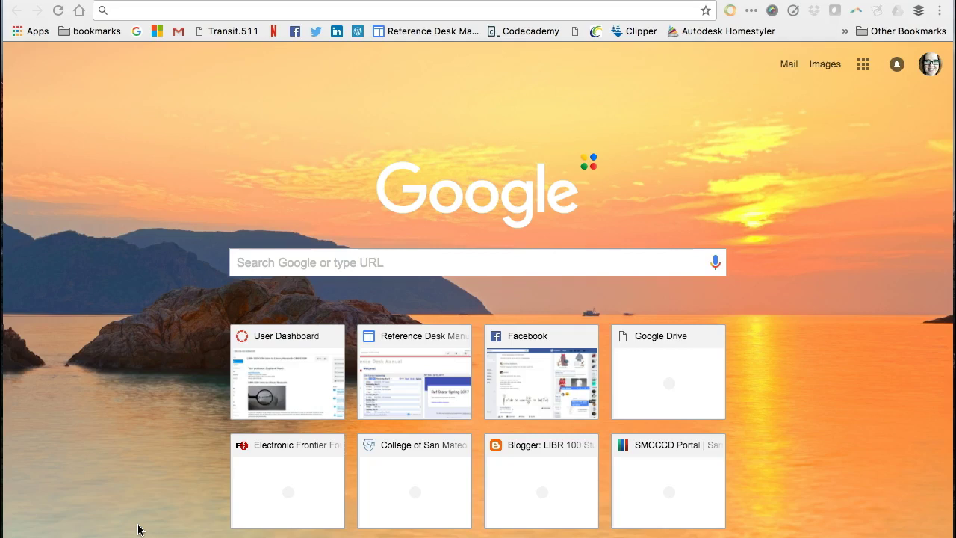
Step: Search Google for digital divide africa
{"action": "left_click", "coordinate": [277, 271]}
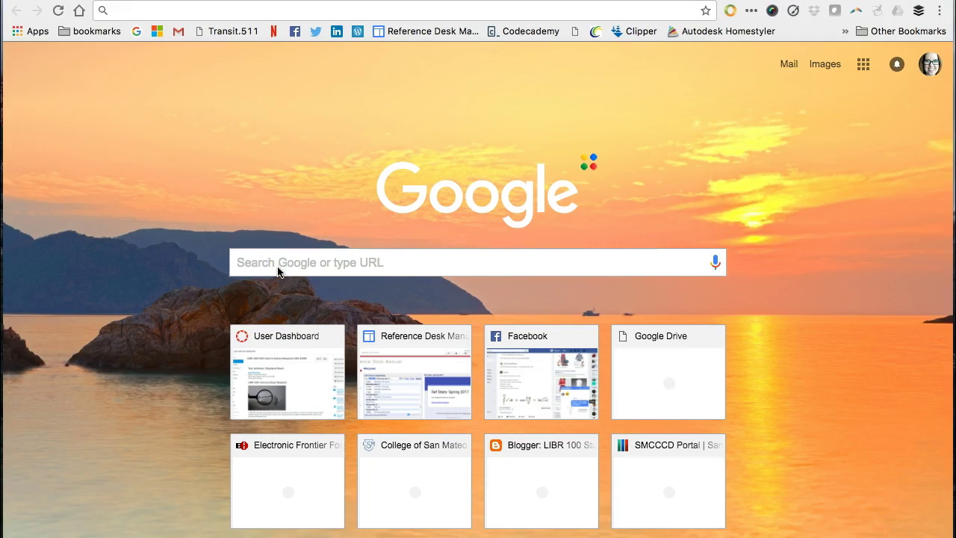
{"action": "left_click", "coordinate": [280, 265]}
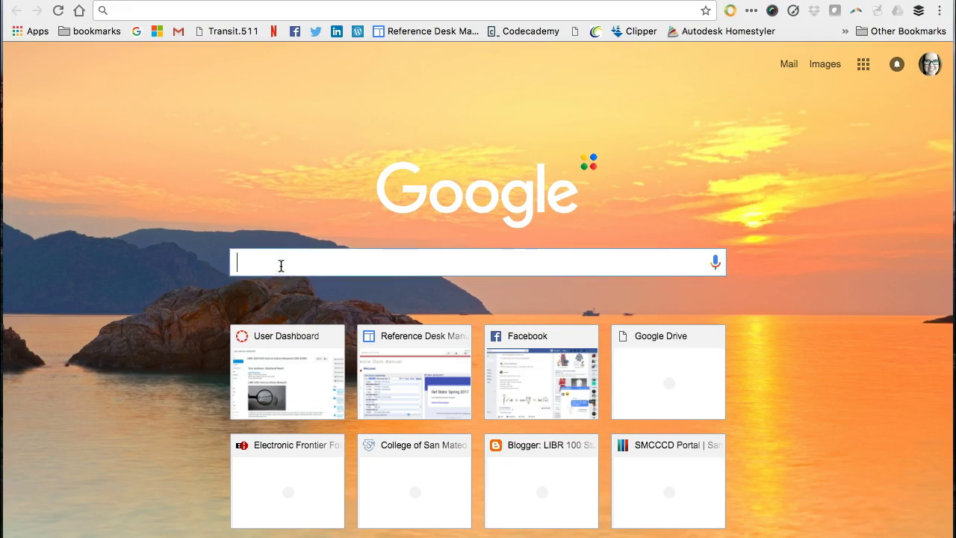
{"action": "type", "text": "digital d"}
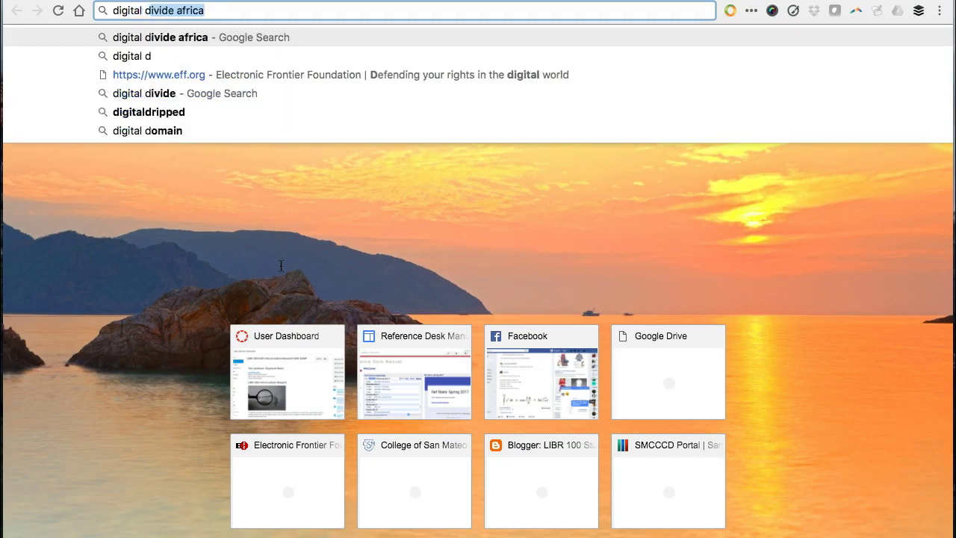
{"action": "type", "text": "ivide "}
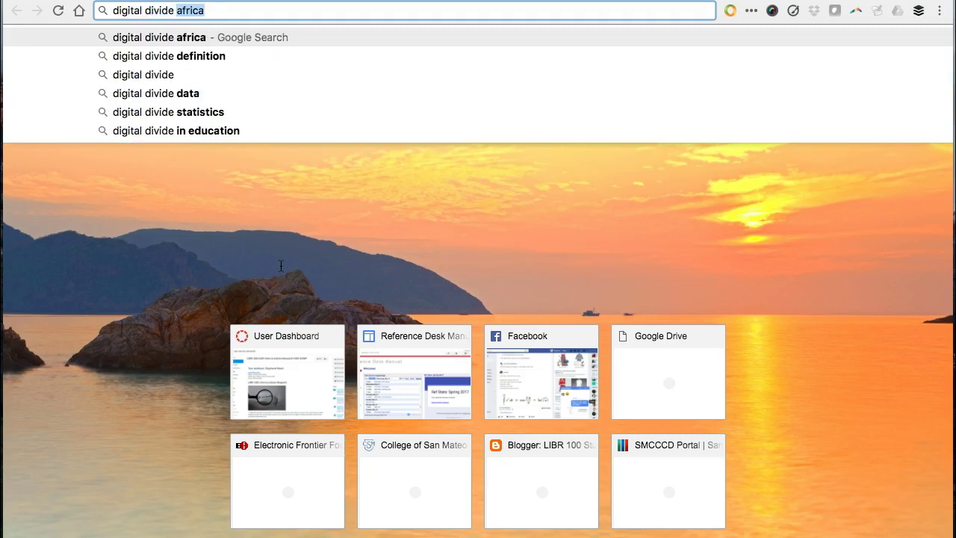
{"action": "type", "text": "a"}
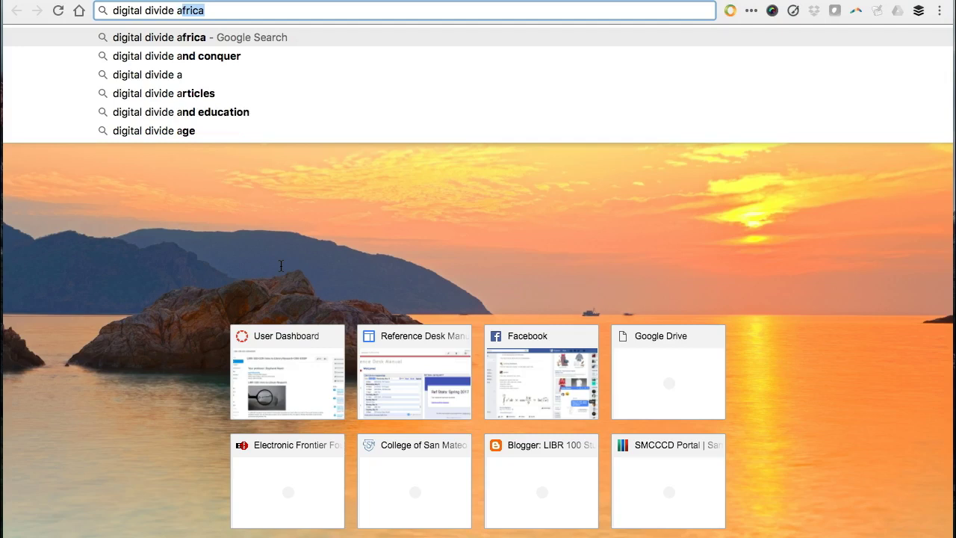
{"action": "type", "text": "frica"}
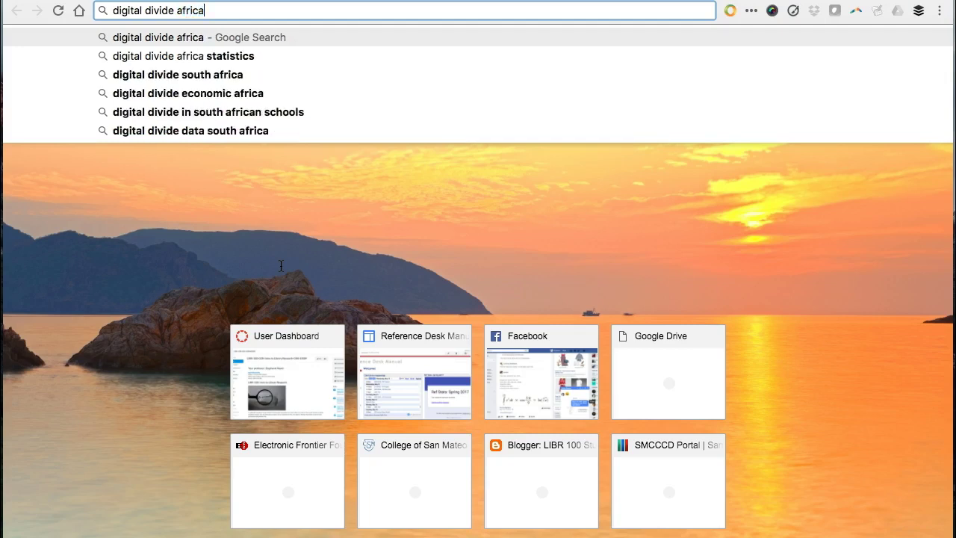
{"action": "key", "text": "Return"}
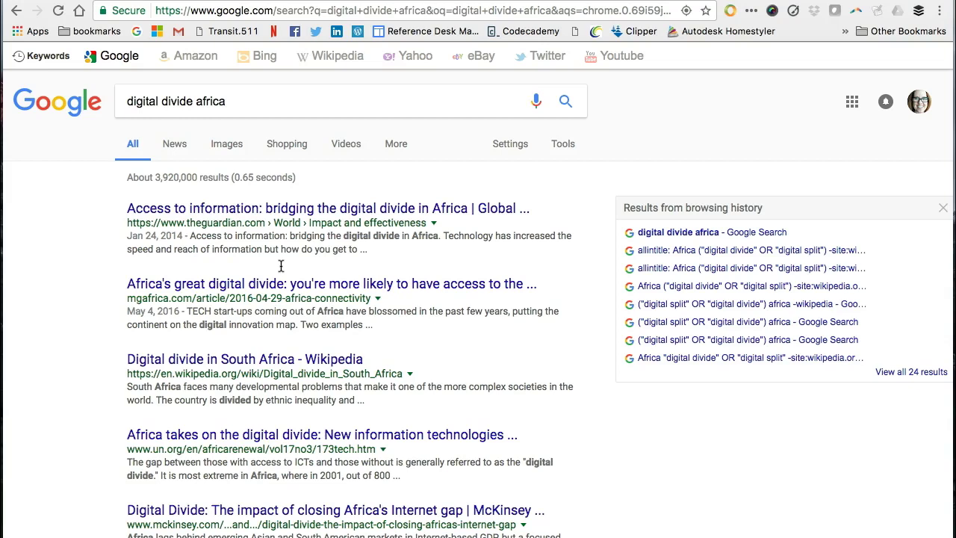
Step: Enclose digital divide in quotation marks as an exact phrase and rerun the search as "digital divide" africa
{"action": "left_click", "coordinate": [127, 103]}
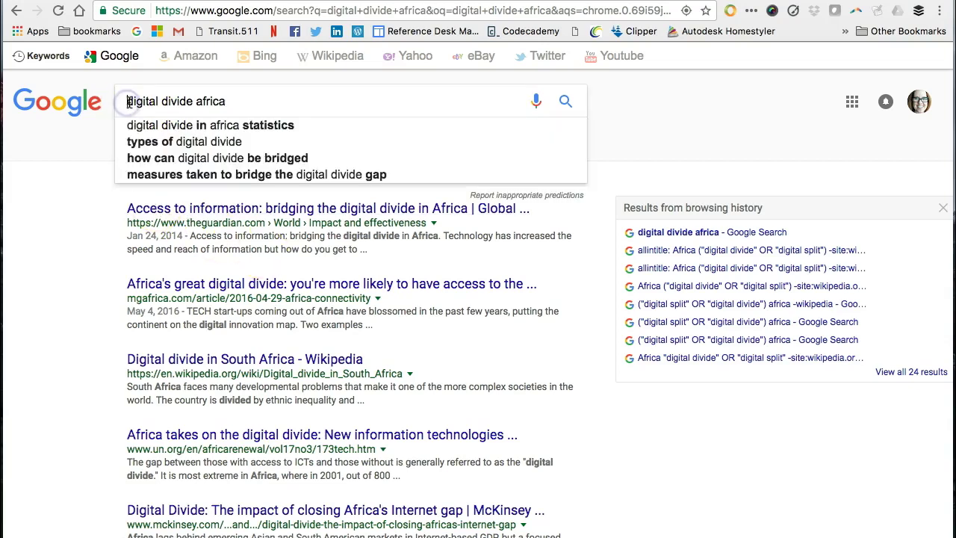
{"action": "type", "text": "\""}
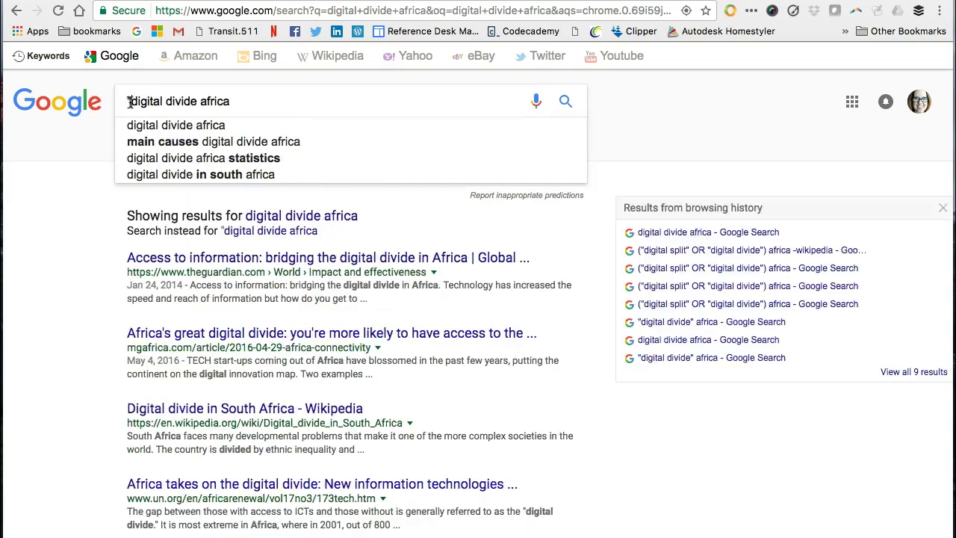
{"action": "left_click", "coordinate": [198, 104]}
{"action": "type", "text": "\""}
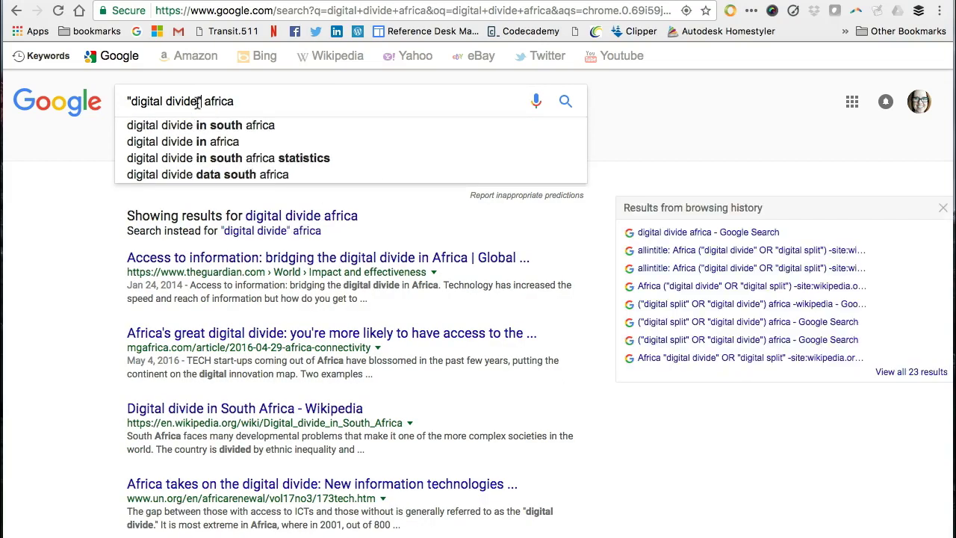
{"action": "key", "text": "Return"}
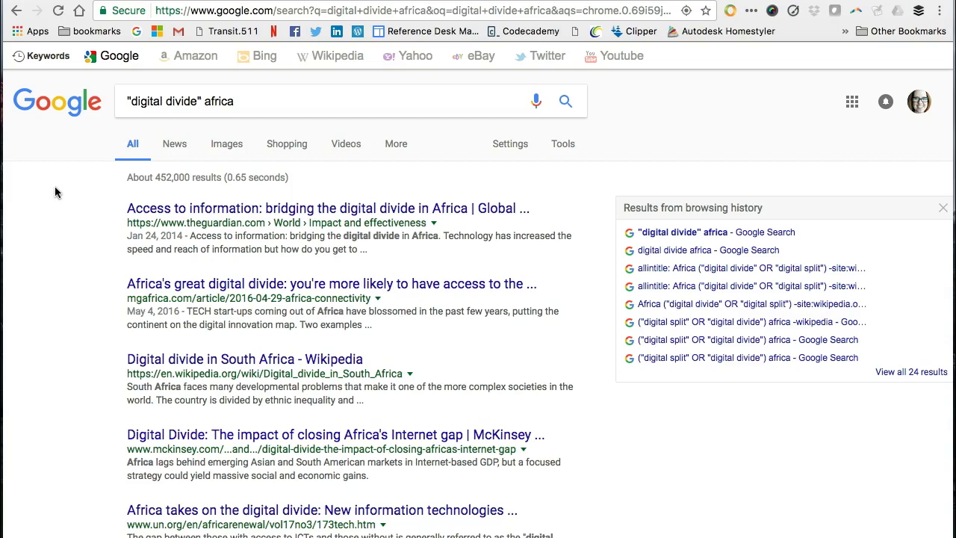
Step: Add the alternative phrase "digital split" with OR inside parentheses and search for ("digital divide" OR "digital split") africa
{"action": "left_click", "coordinate": [160, 96]}
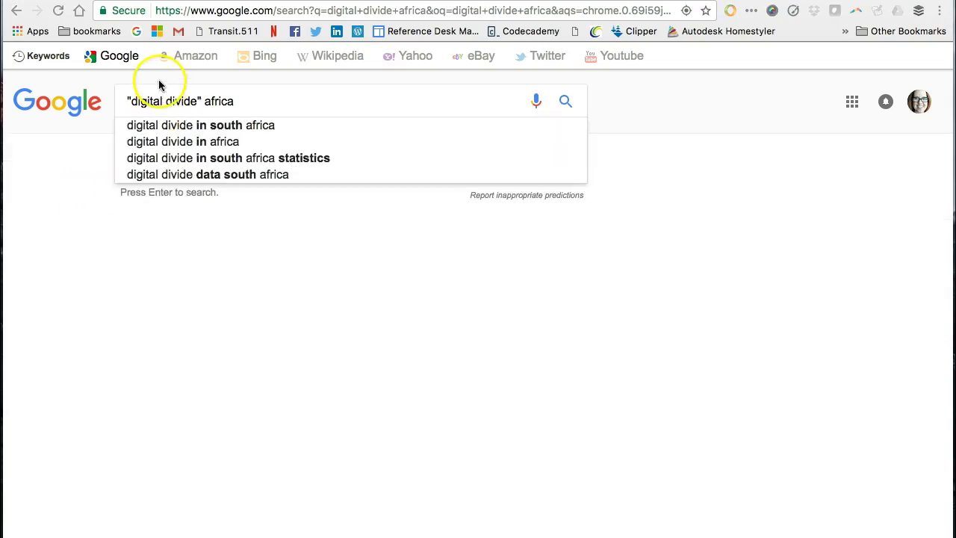
{"action": "left_click", "coordinate": [165, 104]}
{"action": "left_click", "coordinate": [192, 102]}
{"action": "left_click", "coordinate": [128, 103]}
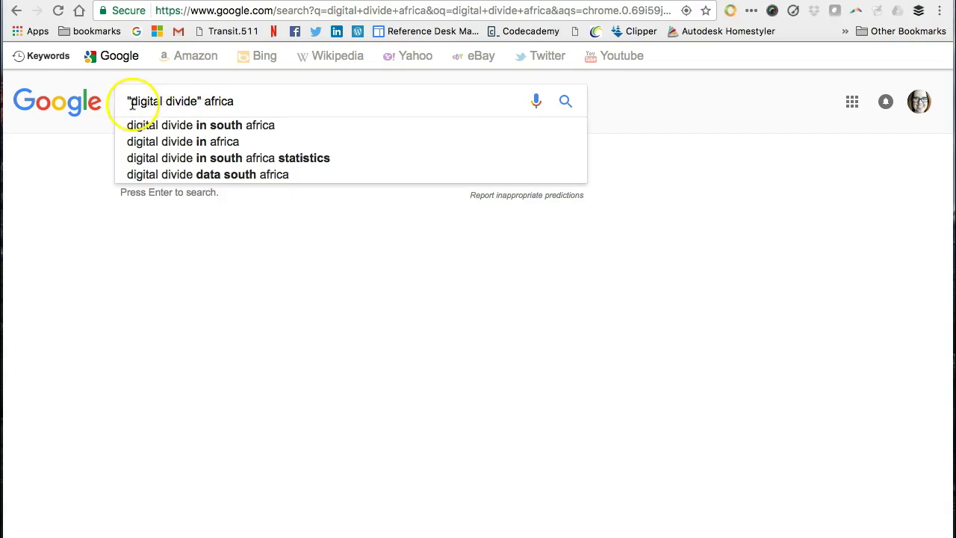
{"action": "type", "text": "("}
{"action": "left_click", "coordinate": [171, 92]}
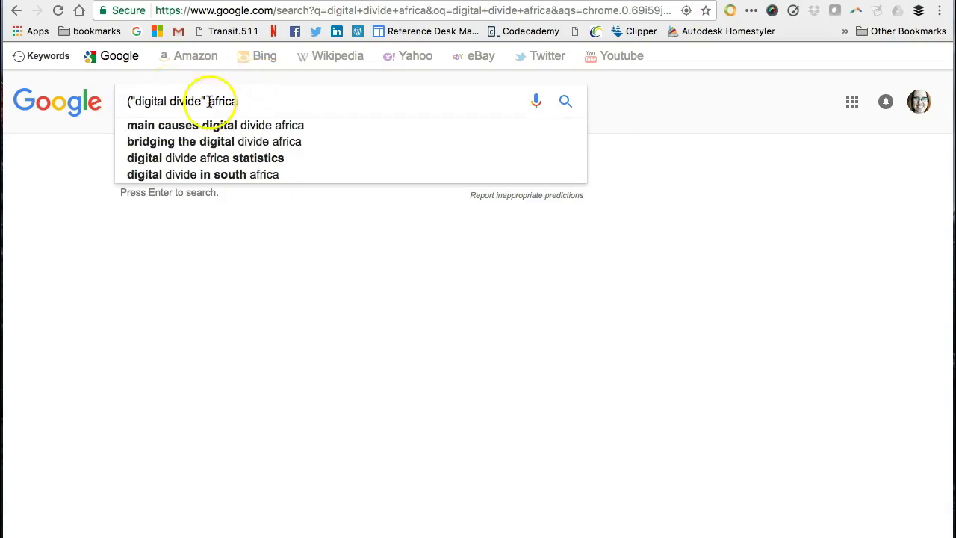
{"action": "left_click", "coordinate": [203, 102]}
{"action": "type", "text": "OR"}
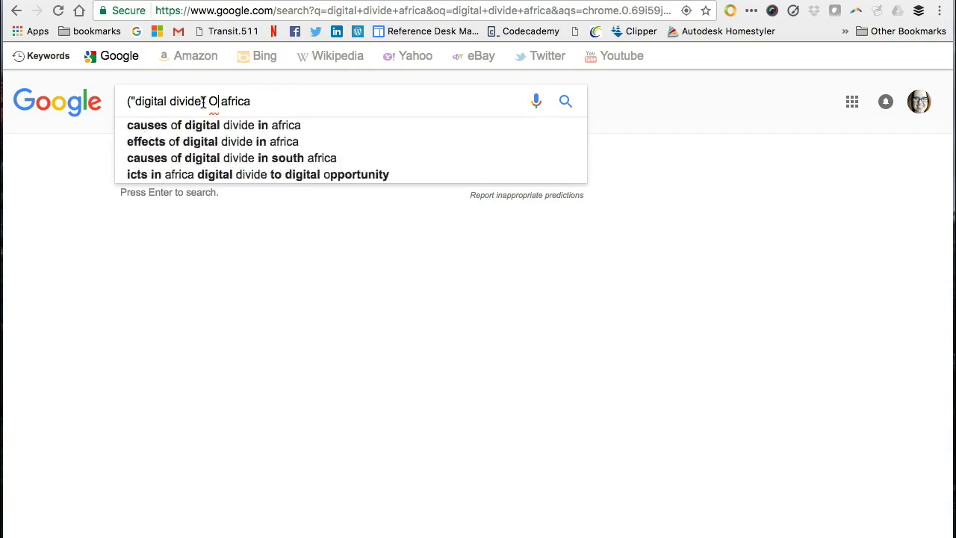
{"action": "type", "text": " \"digital split\""}
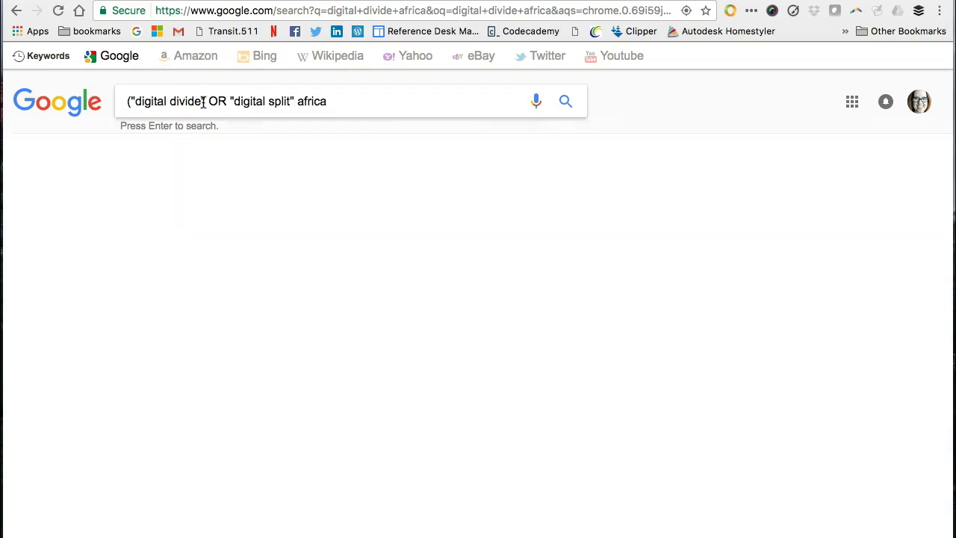
{"action": "type", "text": ")"}
{"action": "key", "text": "Return"}
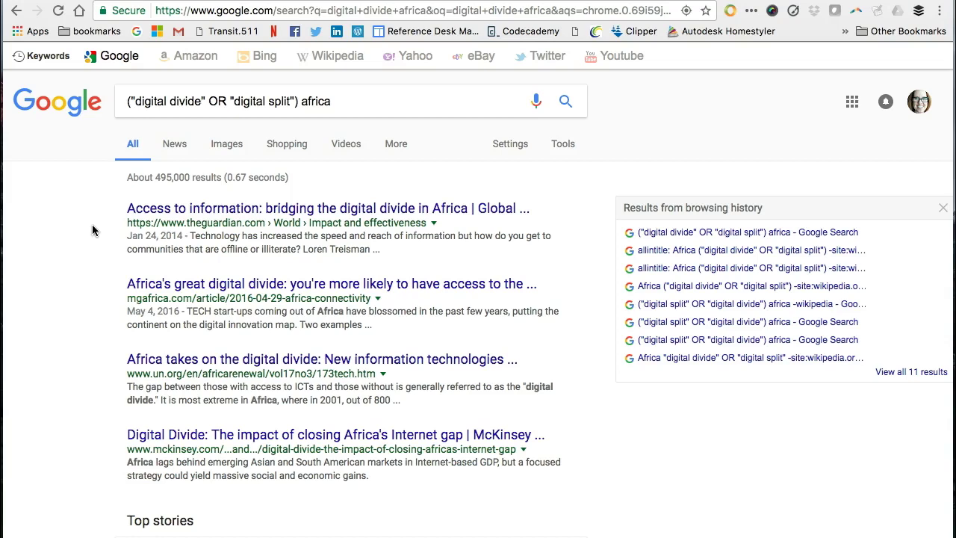
Step: Exclude Wikipedia by adding -Wikipedia to the end of the query and rerun the search
{"action": "left_click", "coordinate": [358, 101]}
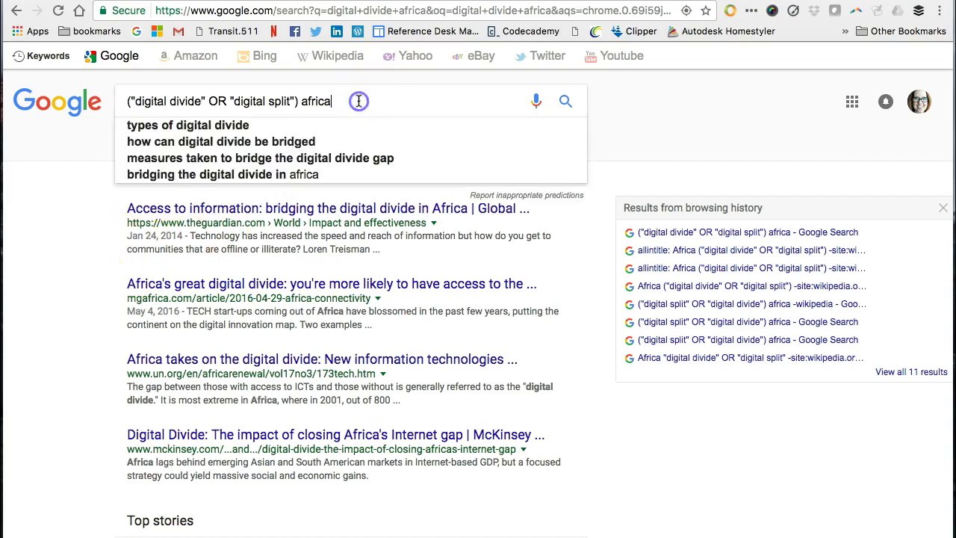
{"action": "type", "text": "-"}
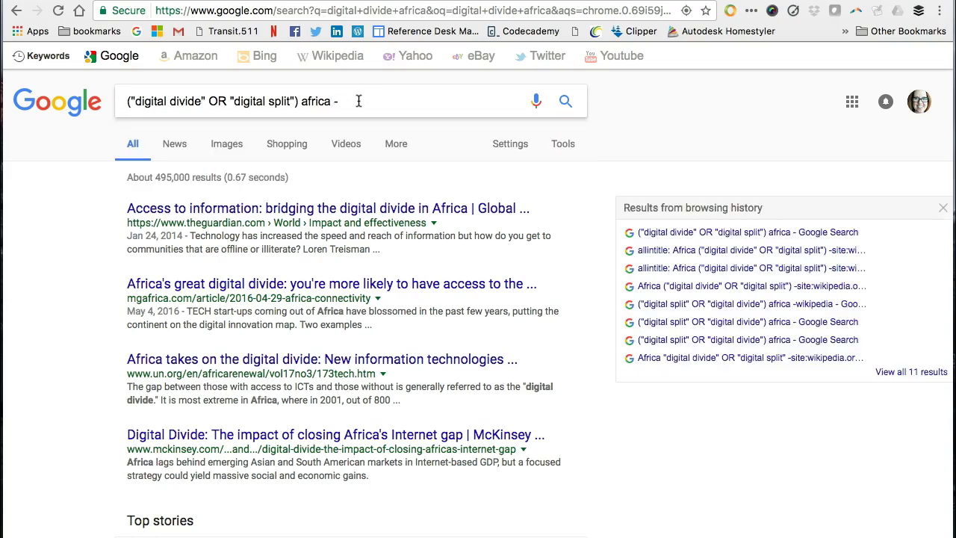
{"action": "type", "text": "Wikipedi"}
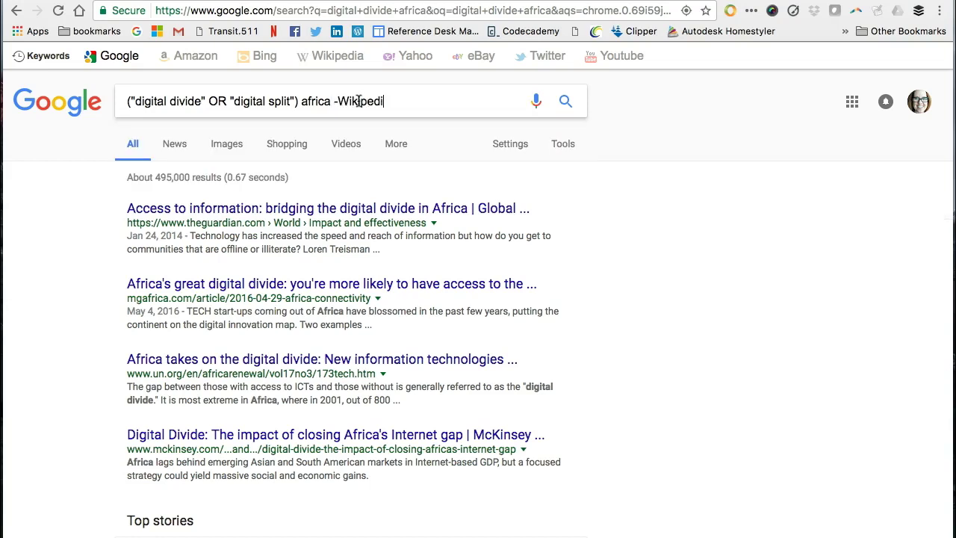
{"action": "type", "text": "a"}
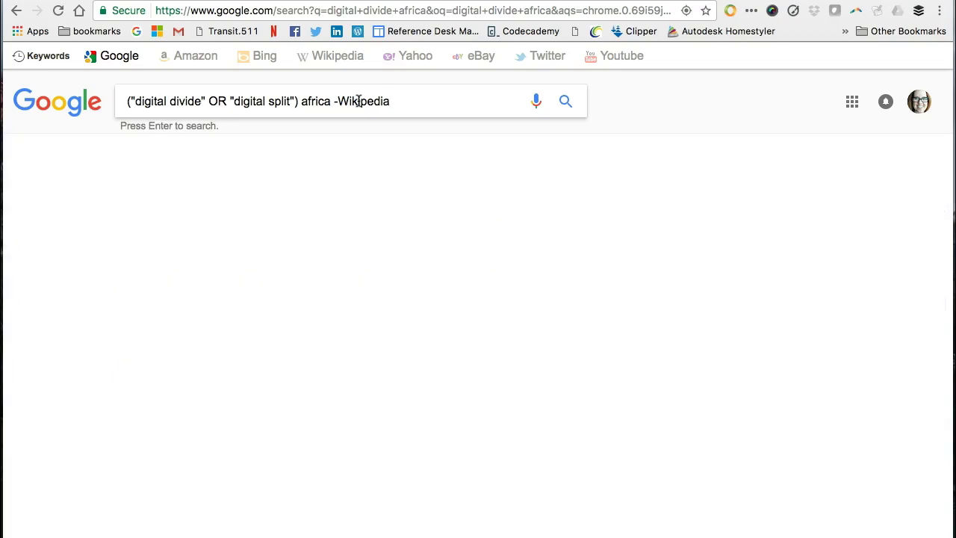
{"action": "key", "text": "Return"}
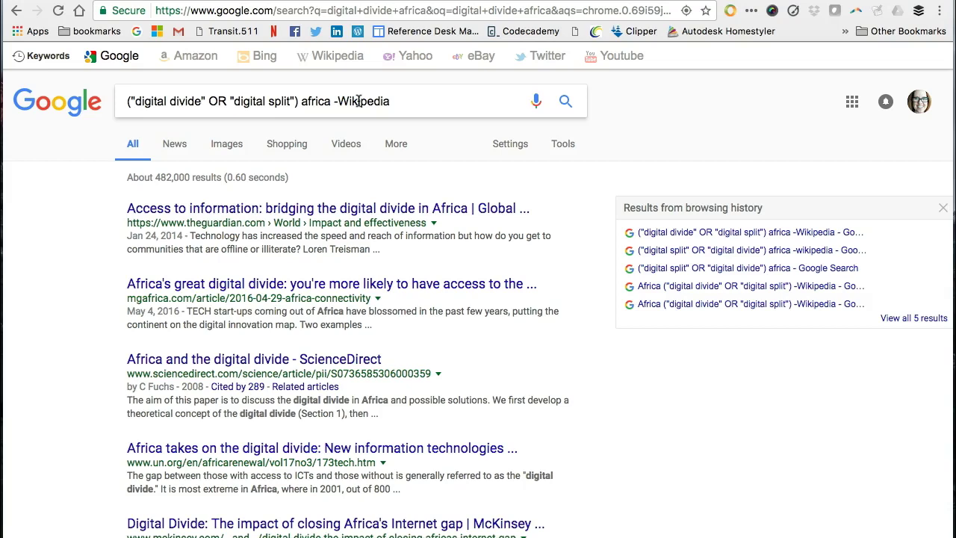
Step: On Google's Advanced Search page, enter Africa for all these words and digital divide as the exact phrase
{"action": "left_click", "coordinate": [385, 100]}
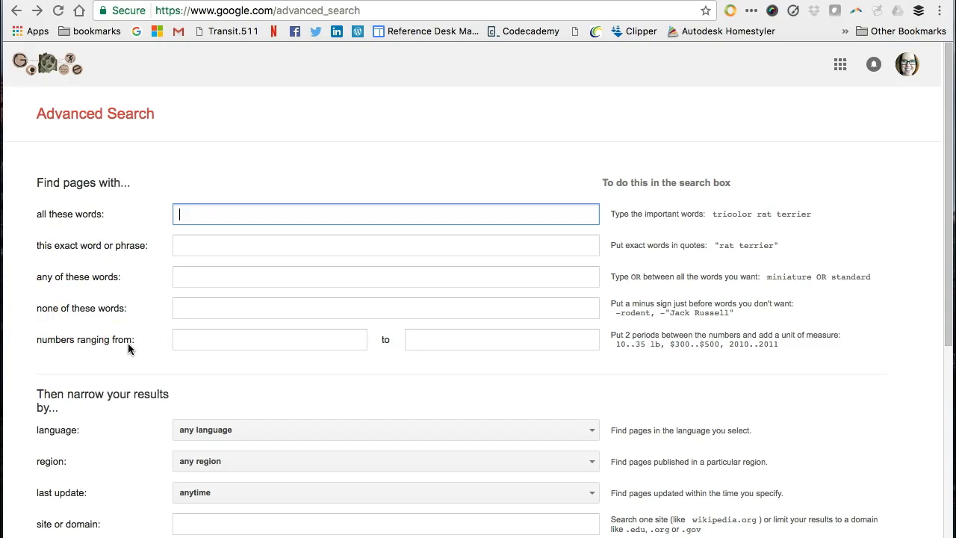
{"action": "scroll", "coordinate": [128, 348], "scroll_direction": "down", "scroll_amount": 3}
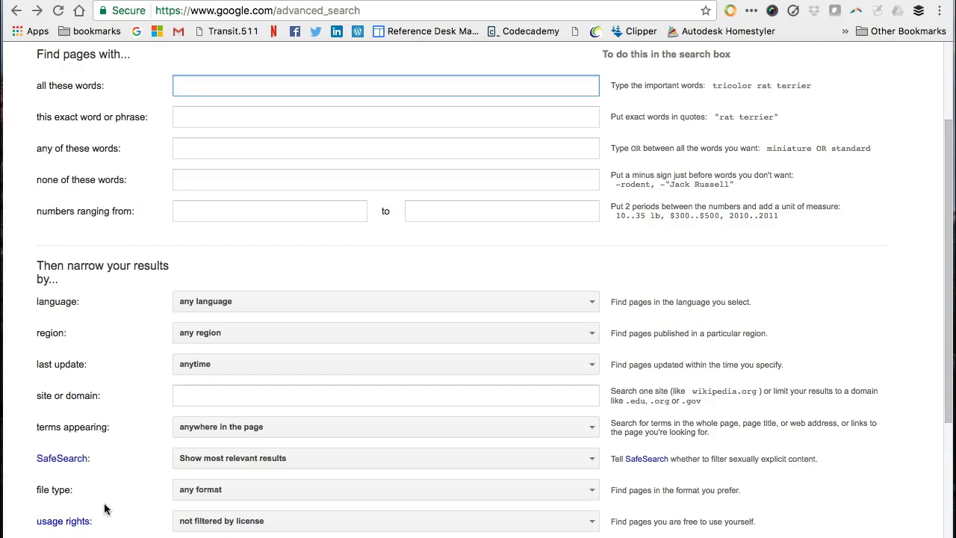
{"action": "scroll", "coordinate": [104, 509], "scroll_direction": "up", "scroll_amount": 1}
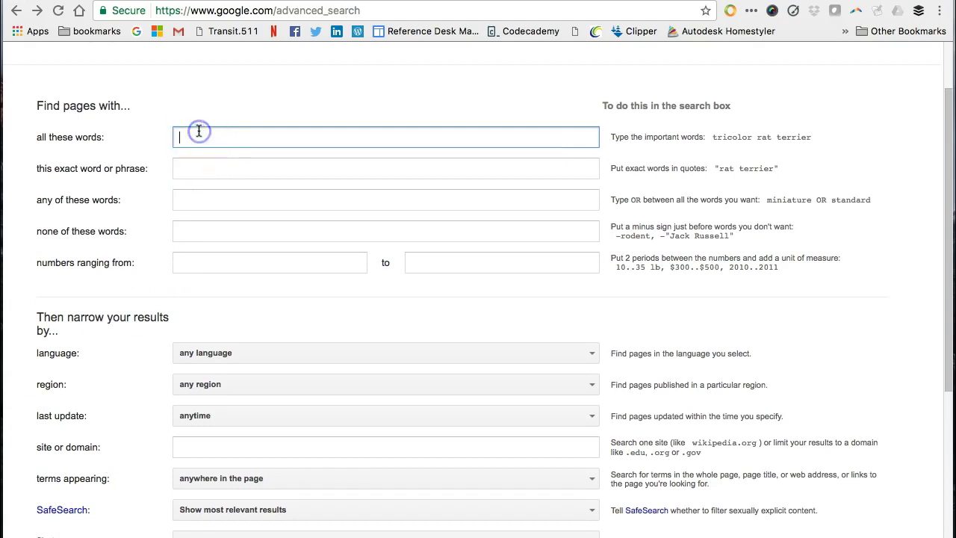
{"action": "type", "text": "Africa"}
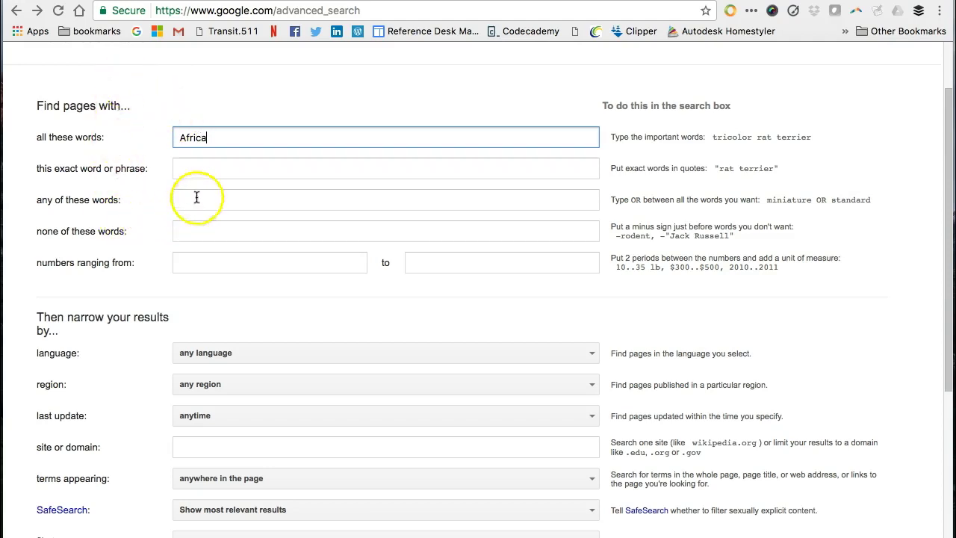
{"action": "left_click", "coordinate": [194, 166]}
{"action": "type", "text": "digital divide"}
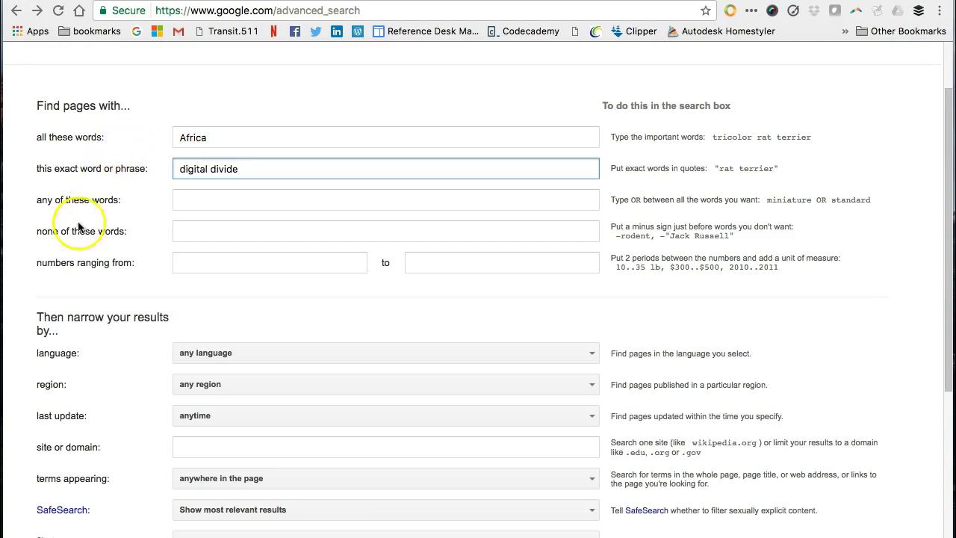
Step: Exclude the word Wikipedia and run the advanced search
{"action": "left_click", "coordinate": [207, 232]}
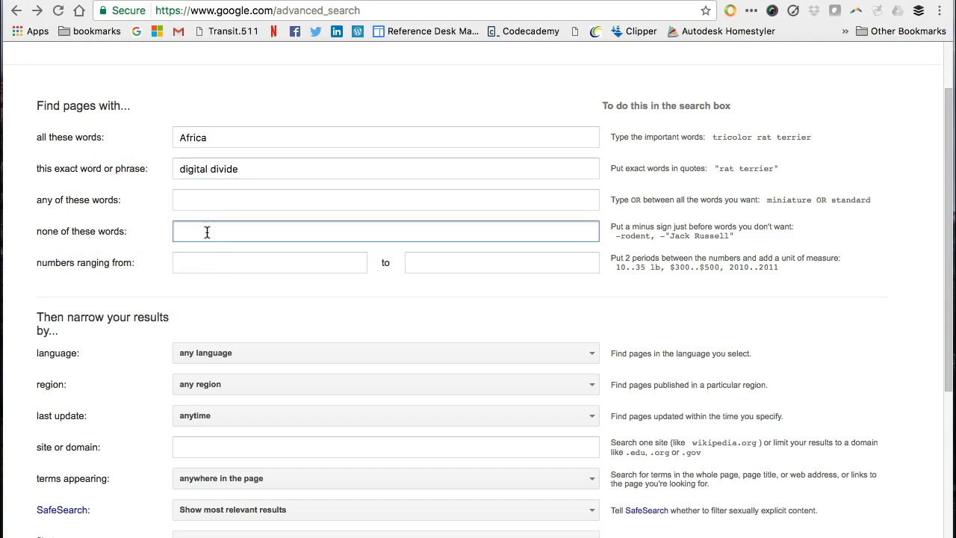
{"action": "type", "text": "Wikipedia"}
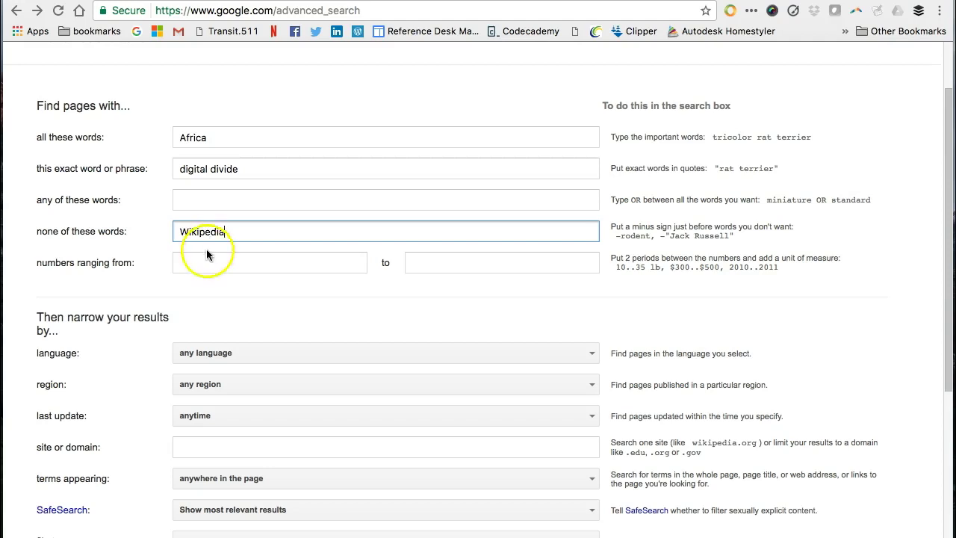
{"action": "scroll", "coordinate": [288, 393], "scroll_direction": "down", "scroll_amount": 5}
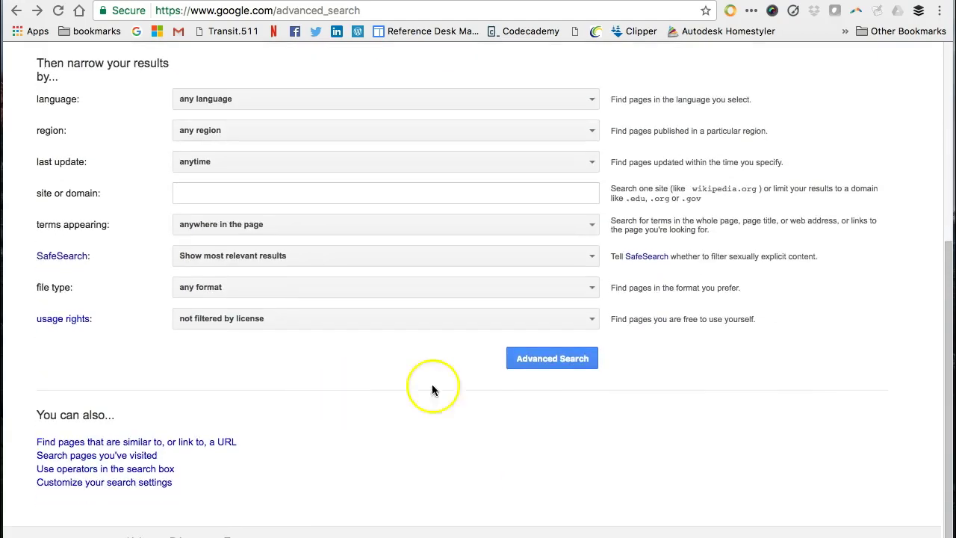
{"action": "left_click", "coordinate": [551, 356]}
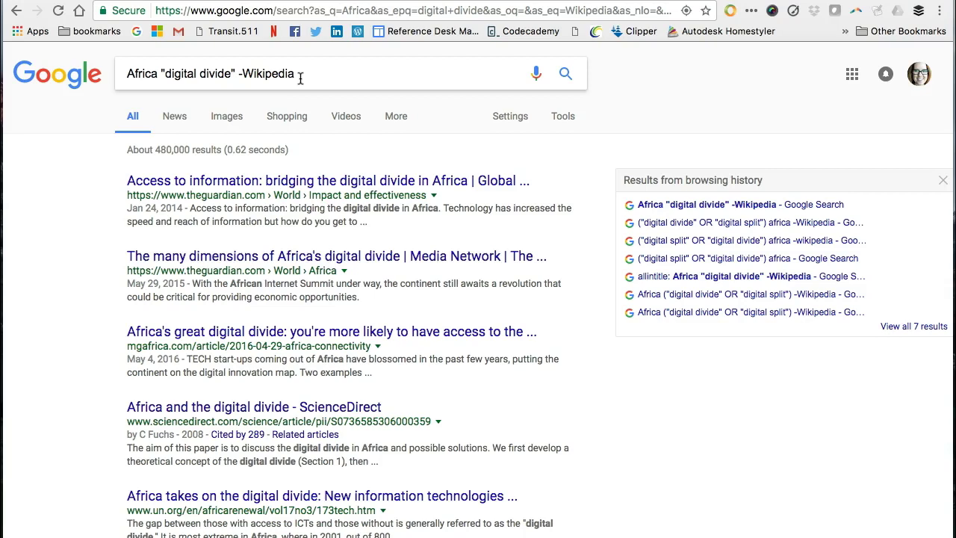
Step: Add the phrase "digital split" after "digital divide" in the query and rerun the search
{"action": "left_click", "coordinate": [296, 75]}
{"action": "left_click", "coordinate": [235, 73]}
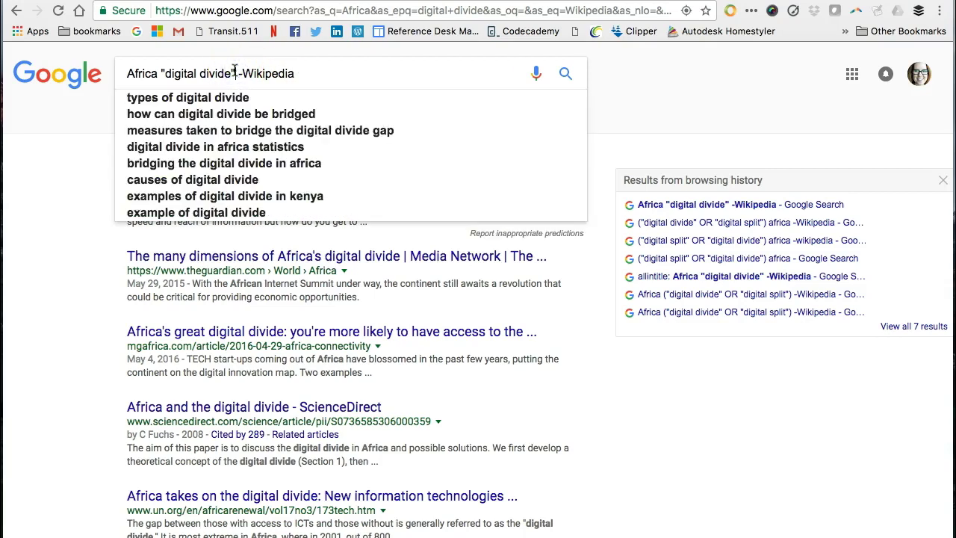
{"action": "type", "text": "\"digital split\""}
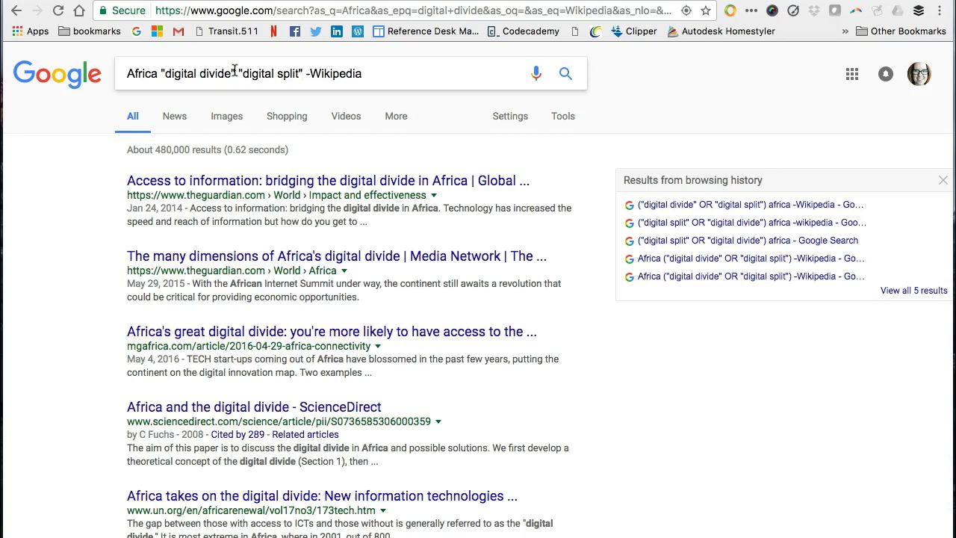
{"action": "key", "text": "Return"}
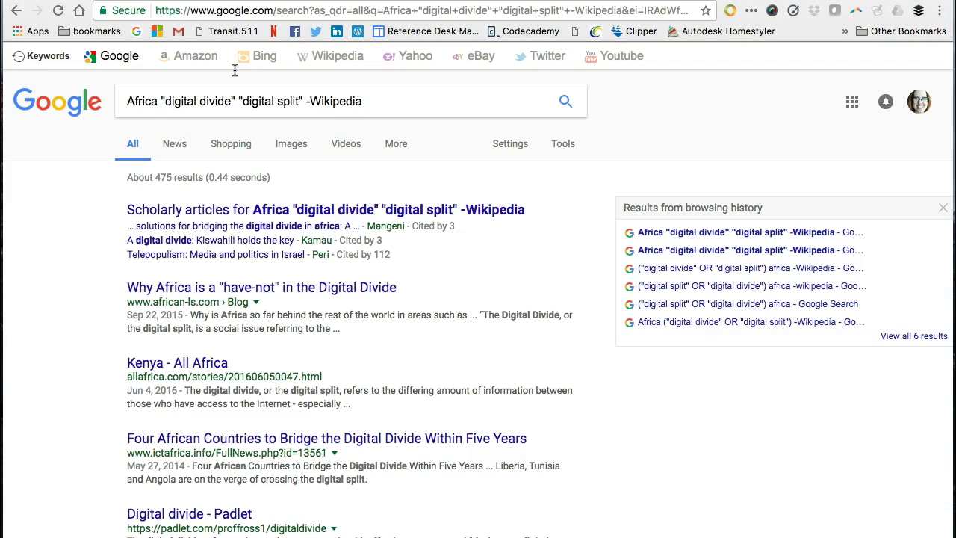
Step: Group the two phrases in the query as ("digital divide" OR "digital split") and rerun the search
{"action": "left_click", "coordinate": [161, 102]}
{"action": "type", "text": "("}
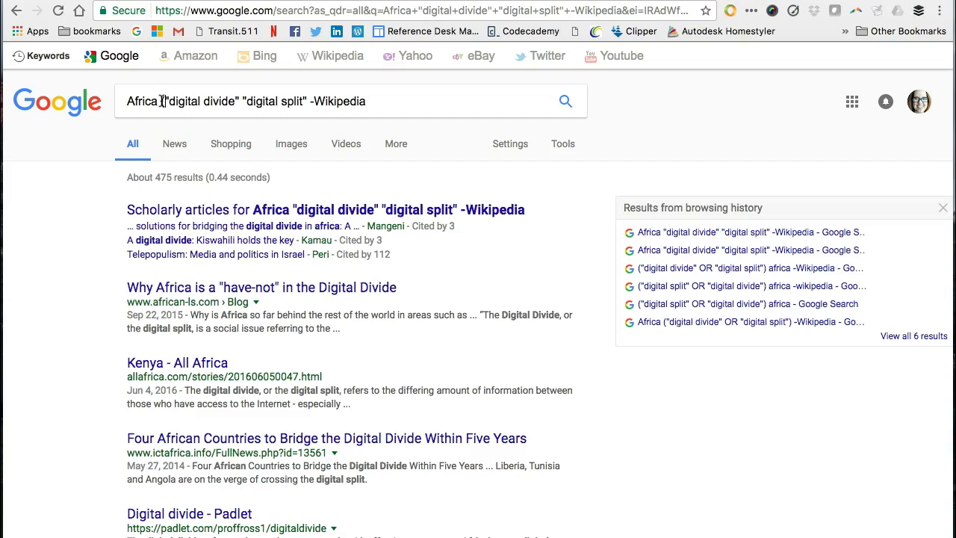
{"action": "left_click", "coordinate": [239, 100]}
{"action": "type", "text": "OR"}
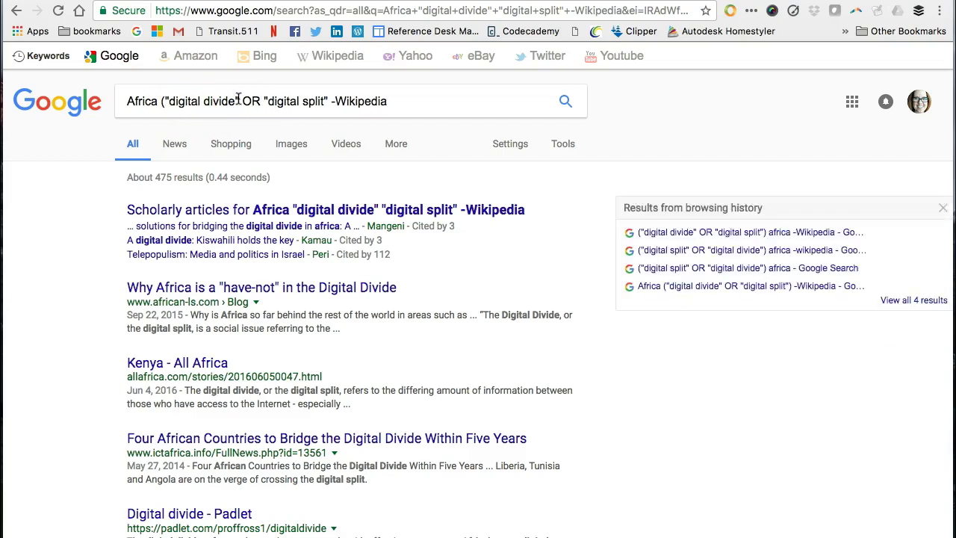
{"action": "left_click", "coordinate": [327, 102]}
{"action": "type", "text": ")"}
{"action": "type", "text": ")"}
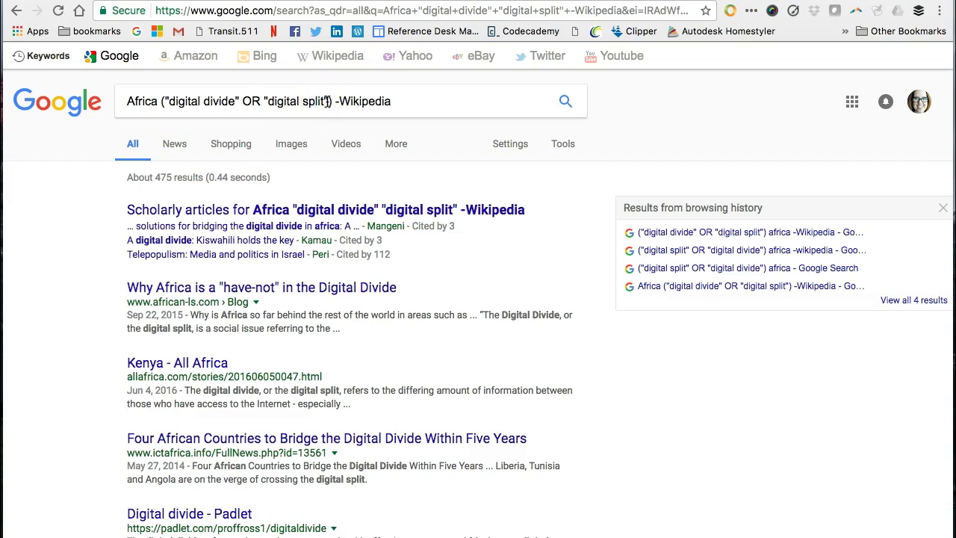
{"action": "key", "text": "Return"}
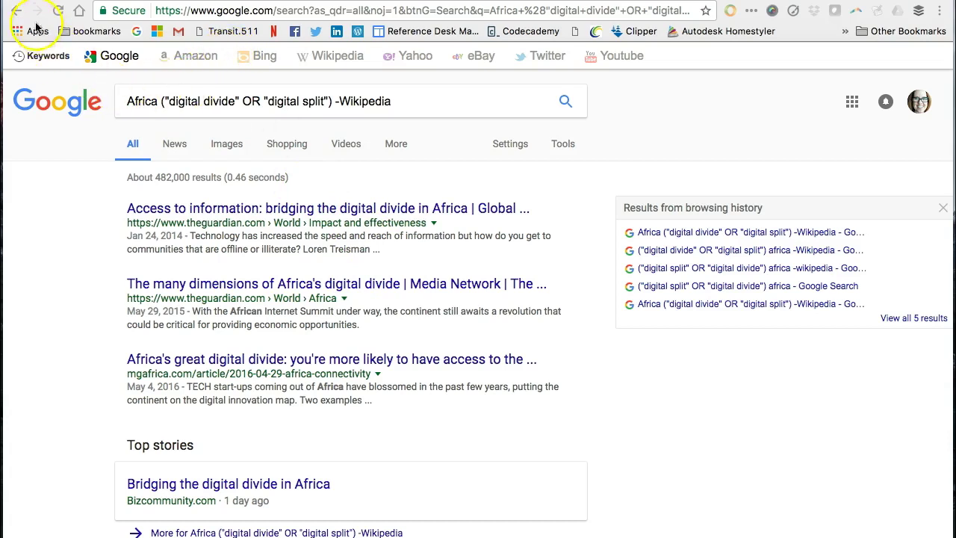
Step: Return to the Advanced Search form, limit the terms to the title of the page, and run the search
{"action": "left_click", "coordinate": [16, 11]}
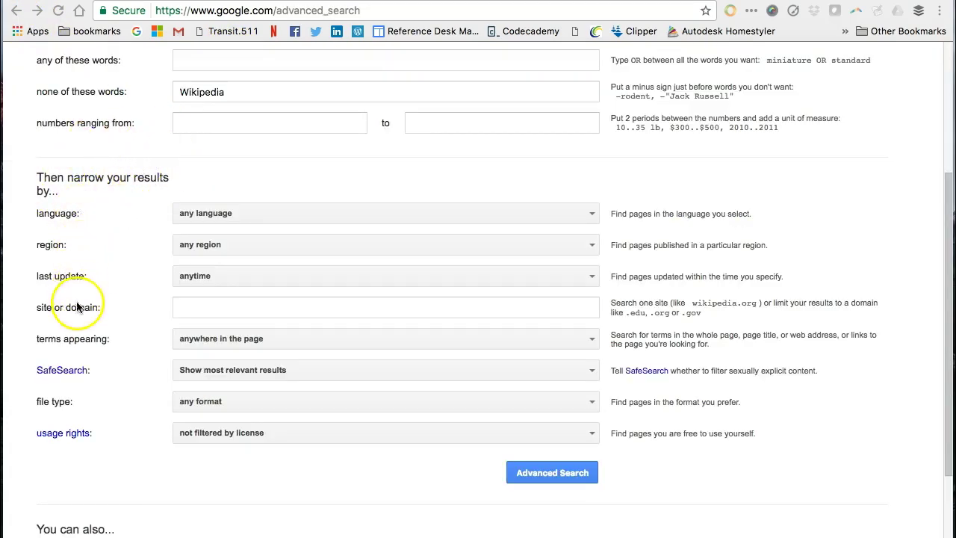
{"action": "left_click", "coordinate": [240, 340]}
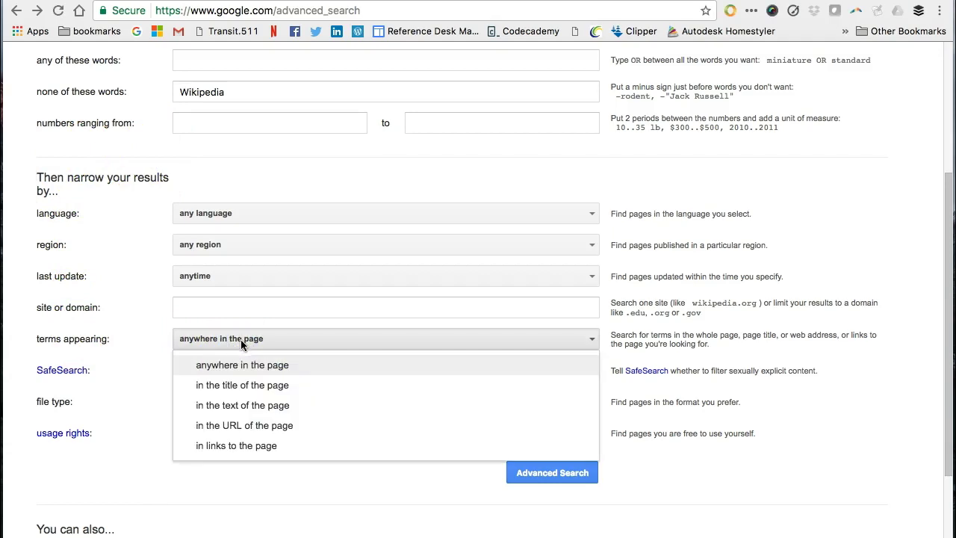
{"action": "left_click", "coordinate": [231, 387]}
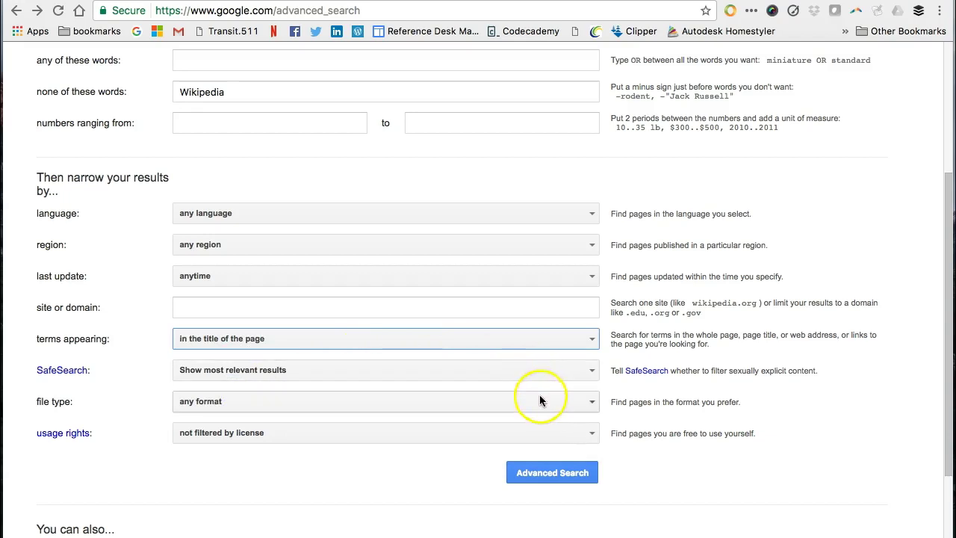
{"action": "left_click", "coordinate": [541, 475]}
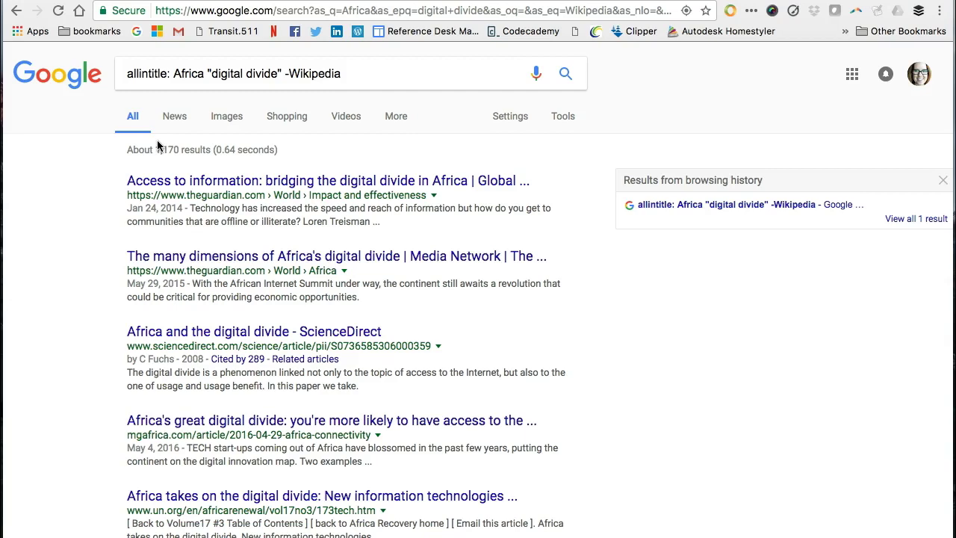
Step: Go back to the Advanced Search form and clear Wikipedia from the excluded words
{"action": "left_click", "coordinate": [13, 12]}
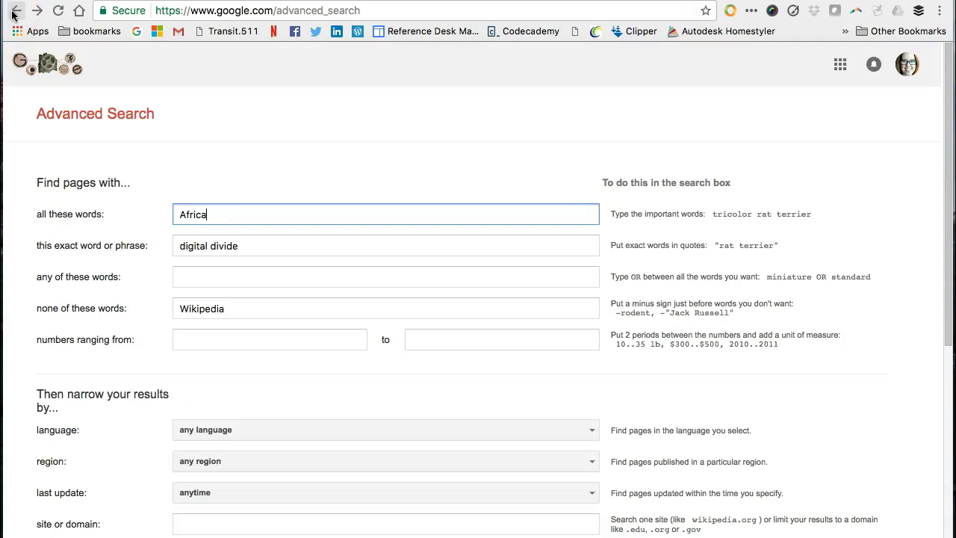
{"action": "left_click", "coordinate": [241, 303]}
{"action": "double_click", "coordinate": [245, 303]}
{"action": "key", "text": "BackSpace"}
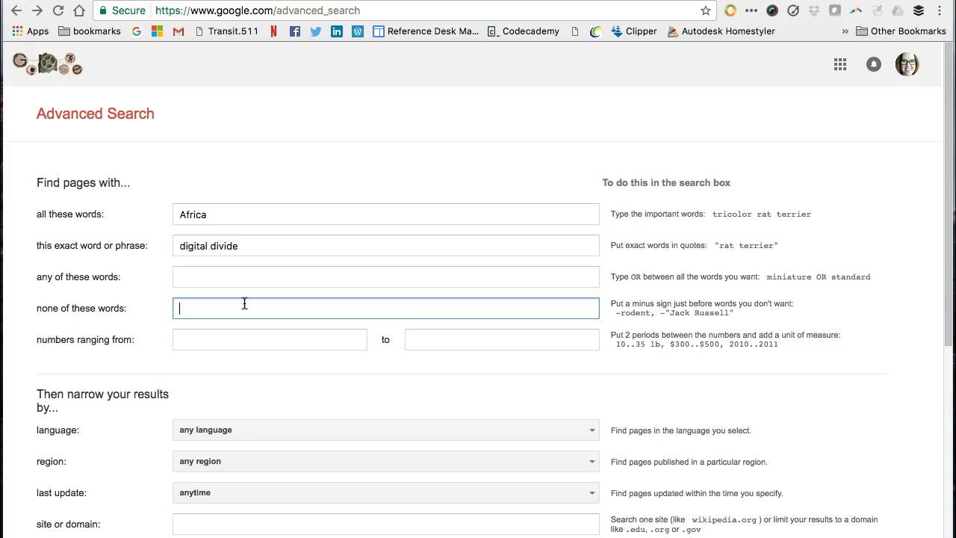
Step: Restrict the site or domain to un.org and run the advanced search
{"action": "scroll", "coordinate": [244, 303], "scroll_direction": "down", "scroll_amount": 1}
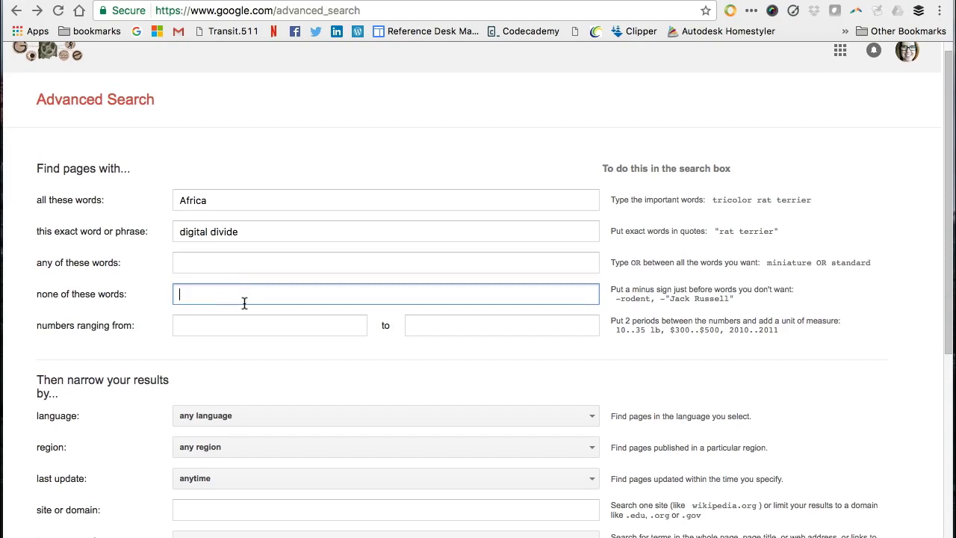
{"action": "scroll", "coordinate": [245, 303], "scroll_direction": "down", "scroll_amount": 1}
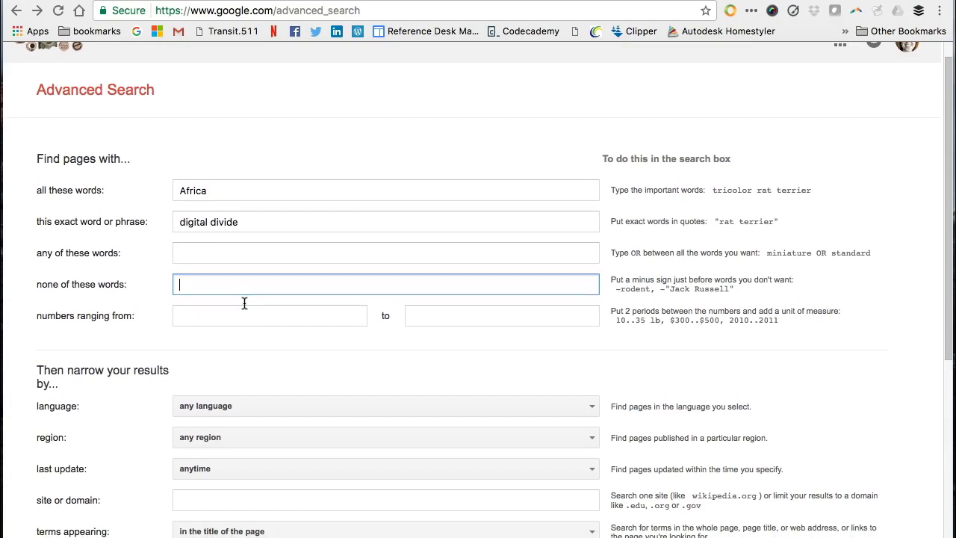
{"action": "scroll", "coordinate": [244, 303], "scroll_direction": "down", "scroll_amount": 5}
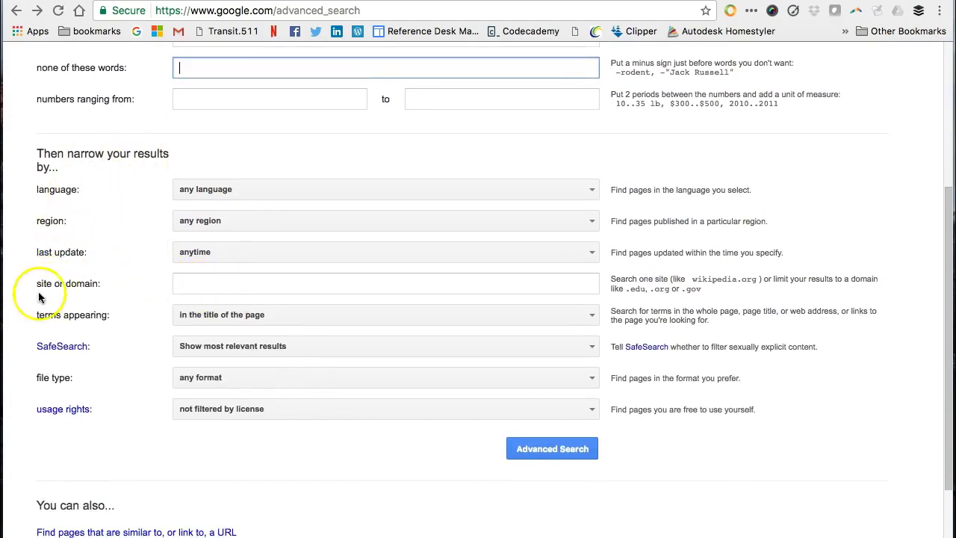
{"action": "left_click", "coordinate": [211, 282]}
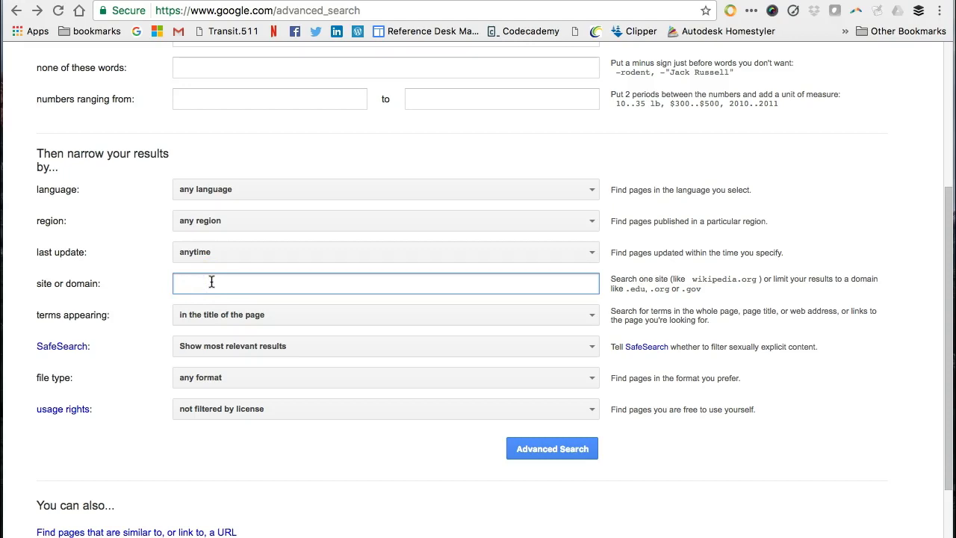
{"action": "type", "text": "un.or"}
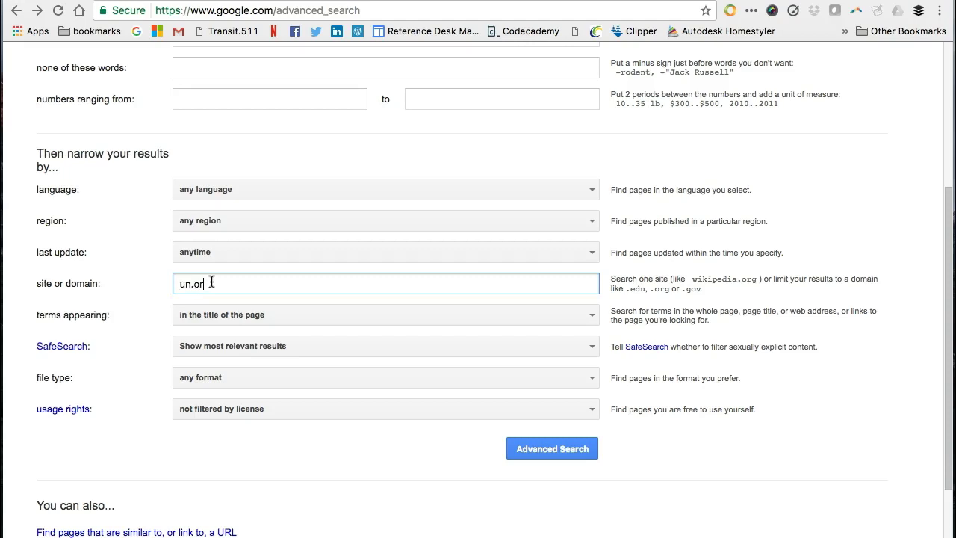
{"action": "type", "text": "g"}
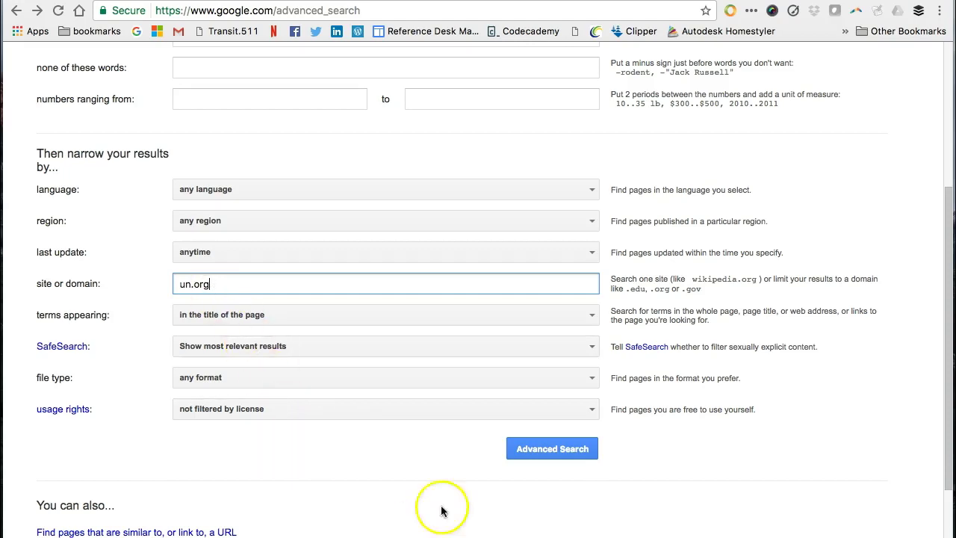
{"action": "left_click", "coordinate": [540, 449]}
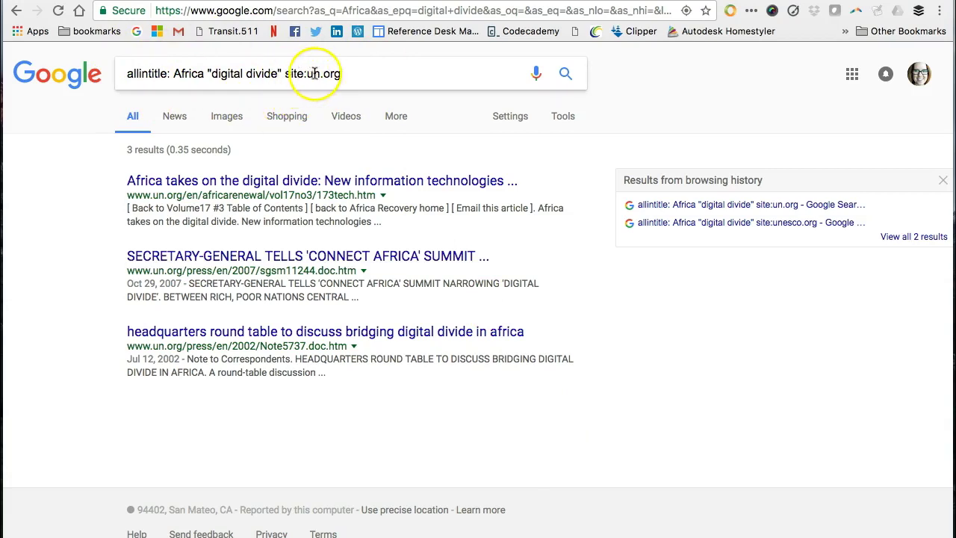
Step: Broaden the site restriction in the query to site:.org, rerun the search and skim the results
{"action": "left_click", "coordinate": [350, 74]}
{"action": "left_click_drag", "start_coordinate": [351, 74], "coordinate": [284, 77]}
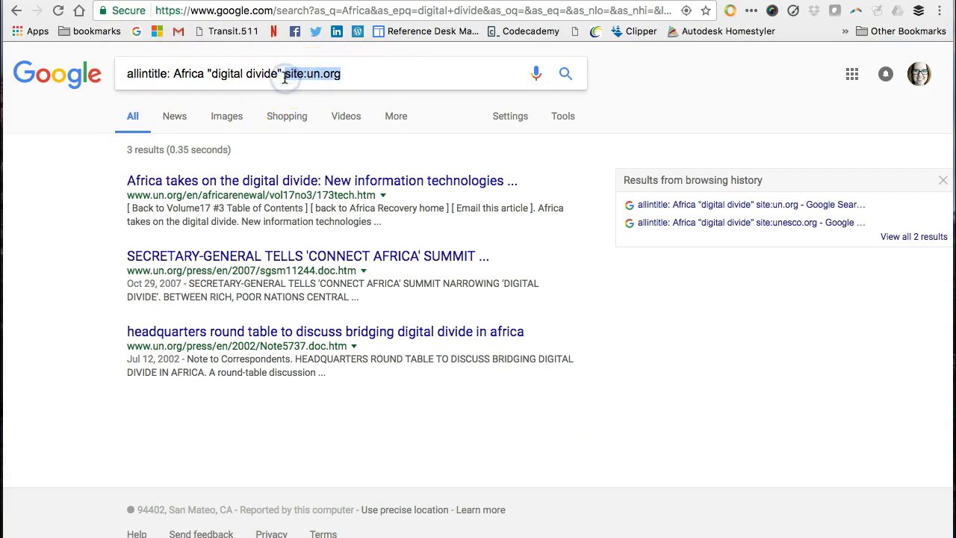
{"action": "left_click", "coordinate": [363, 80]}
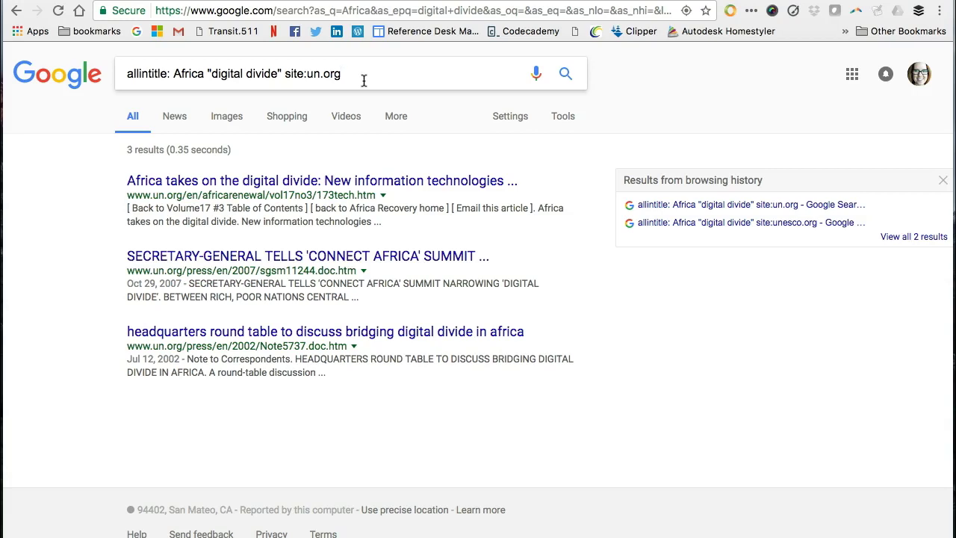
{"action": "left_click", "coordinate": [320, 75]}
{"action": "key", "text": "BackSpace"}
{"action": "key", "text": "BackSpace"}
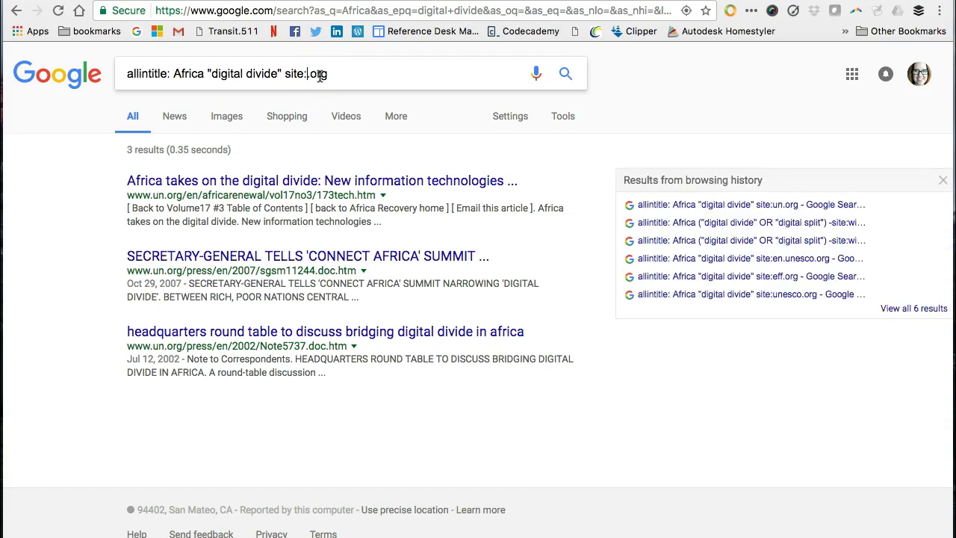
{"action": "key", "text": "Return"}
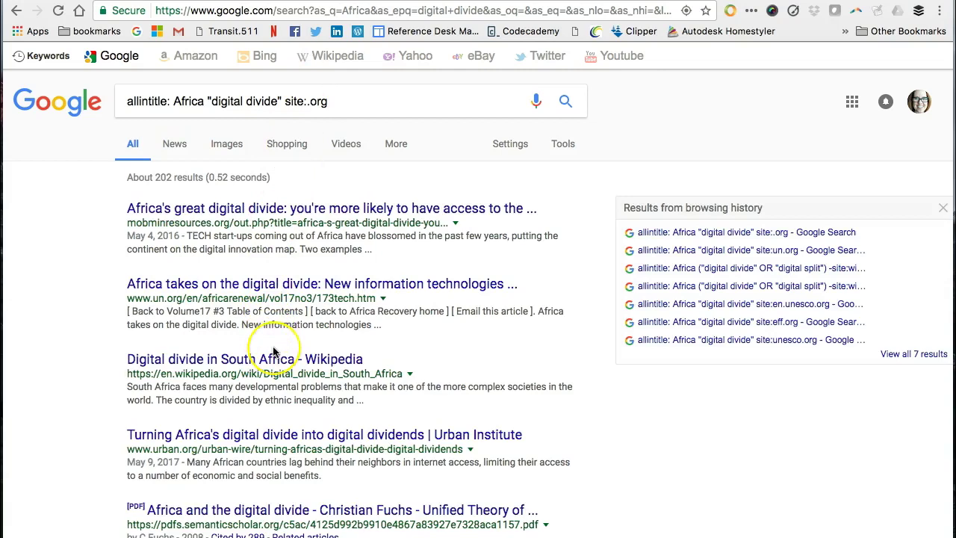
{"action": "scroll", "coordinate": [261, 357], "scroll_direction": "down", "scroll_amount": 5}
{"action": "scroll", "coordinate": [274, 352], "scroll_direction": "up", "scroll_amount": 5}
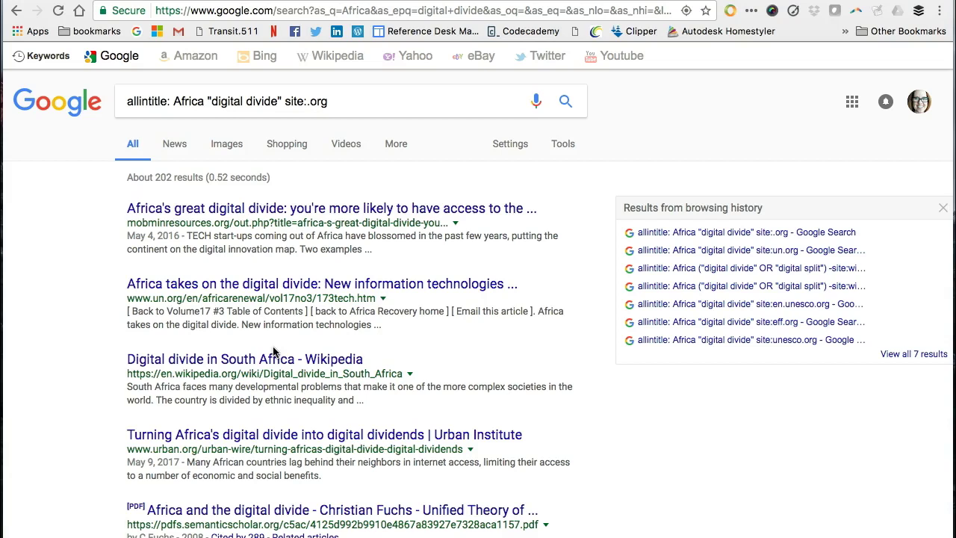
Step: On a blank Advanced Search form, enter Africa for all these words and "digital divide" "digital split" for any of these words
{"action": "key", "text": "super+bracketleft"}
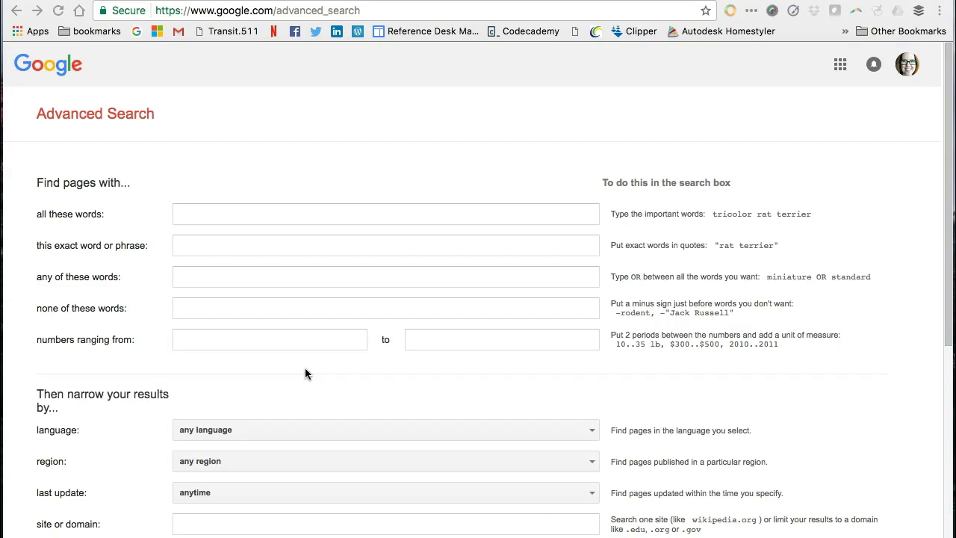
{"action": "left_click", "coordinate": [224, 216]}
{"action": "type", "text": "Africa"}
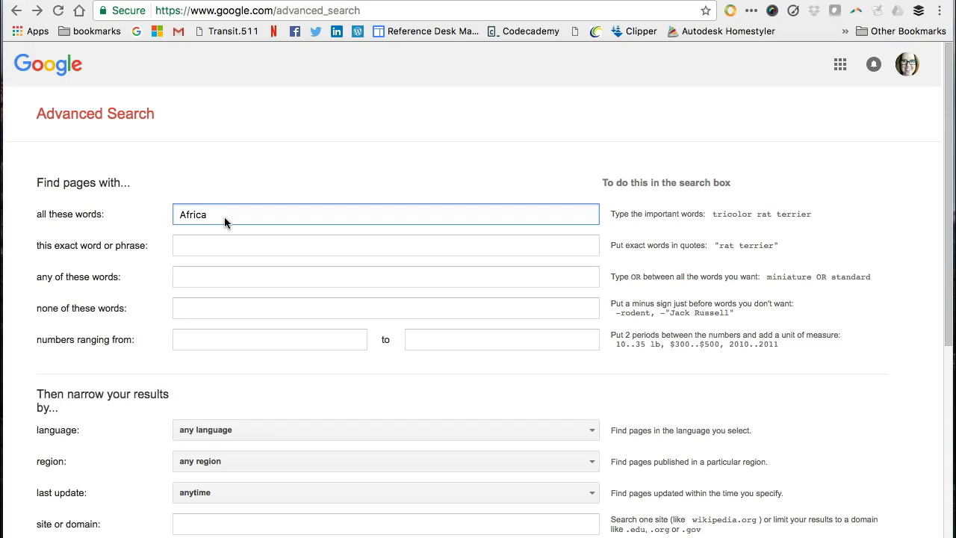
{"action": "left_click", "coordinate": [191, 279]}
{"action": "type", "text": "\"digital diviide\" O"}
{"action": "key", "text": "BackSpace"}
{"action": "type", "text": "\"divi"}
{"action": "key", "text": "BackSpace"}
{"action": "type", "text": "gital split\""}
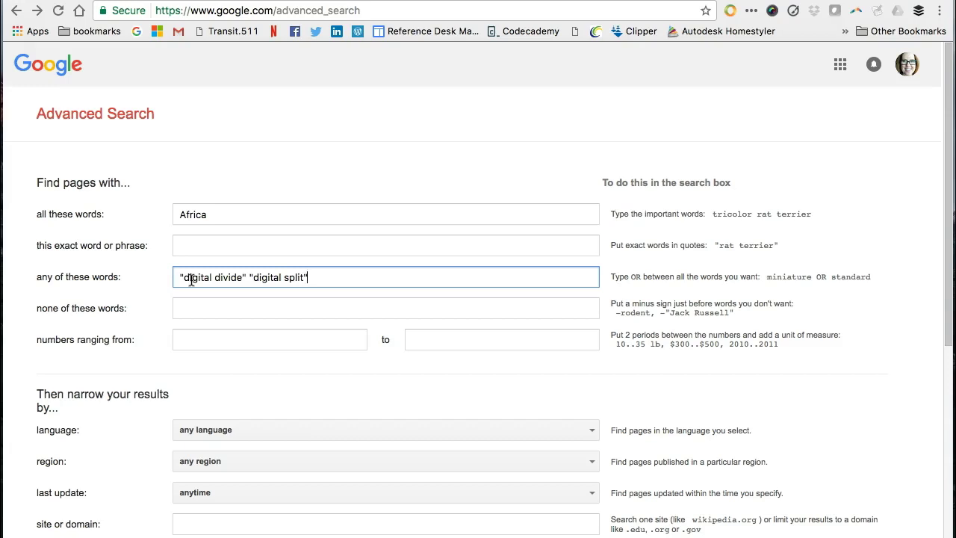
Step: Exclude site:wikipedia.org through the none-of-these-words criterion and run the advanced search
{"action": "left_click", "coordinate": [203, 308]}
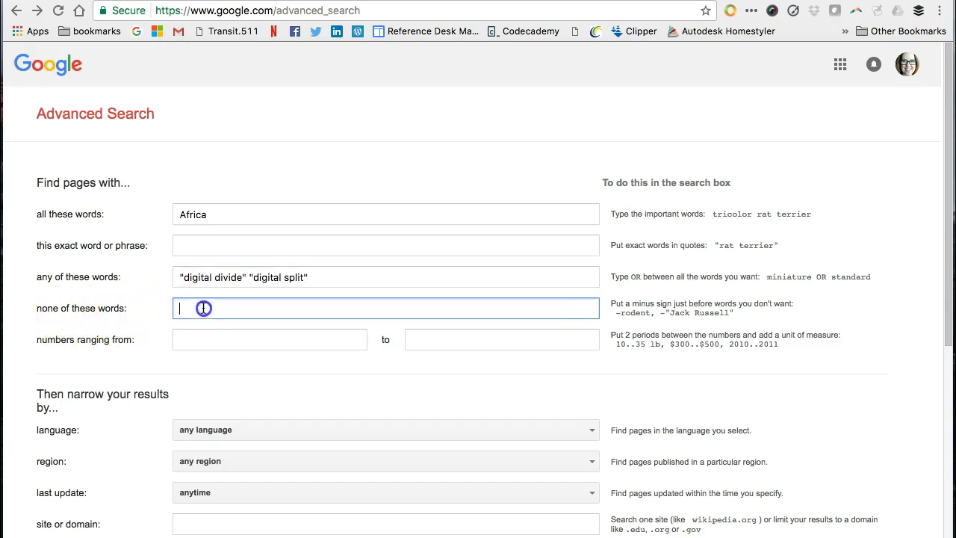
{"action": "type", "text": "site:wikipedia.org"}
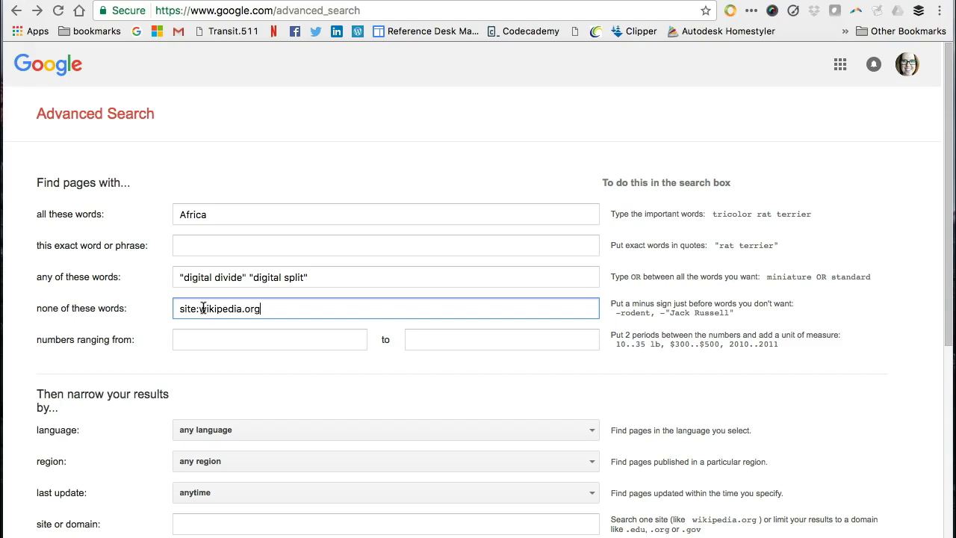
{"action": "scroll", "coordinate": [203, 309], "scroll_direction": "down", "scroll_amount": 5}
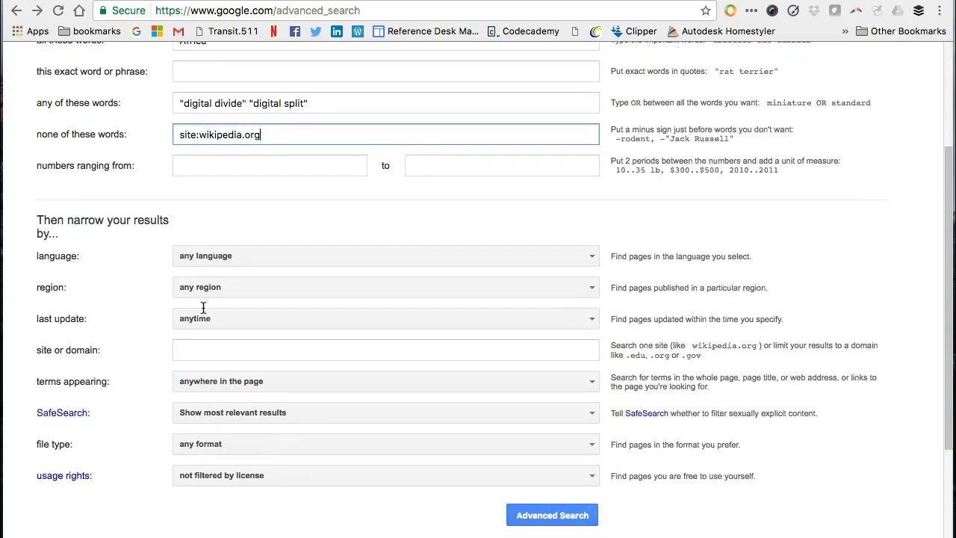
{"action": "left_click", "coordinate": [545, 470]}
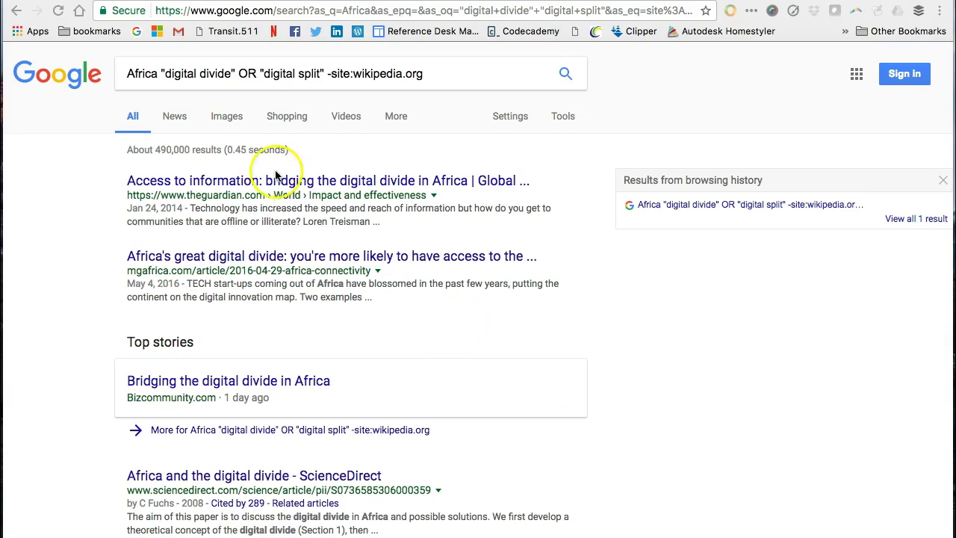
Step: Return to the form, require the terms in the title of the page, and rerun the advanced search
{"action": "left_click", "coordinate": [16, 15]}
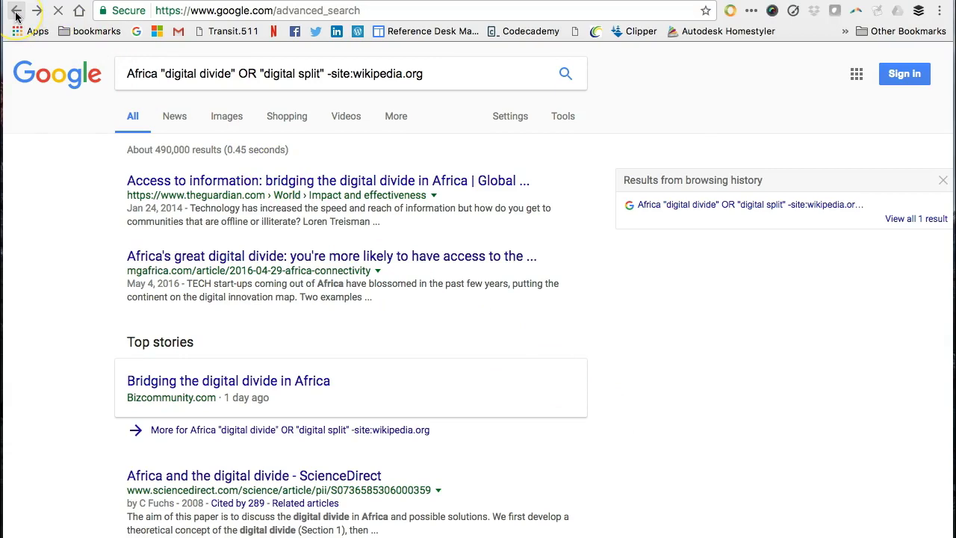
{"action": "scroll", "coordinate": [126, 221], "scroll_direction": "down", "scroll_amount": 5}
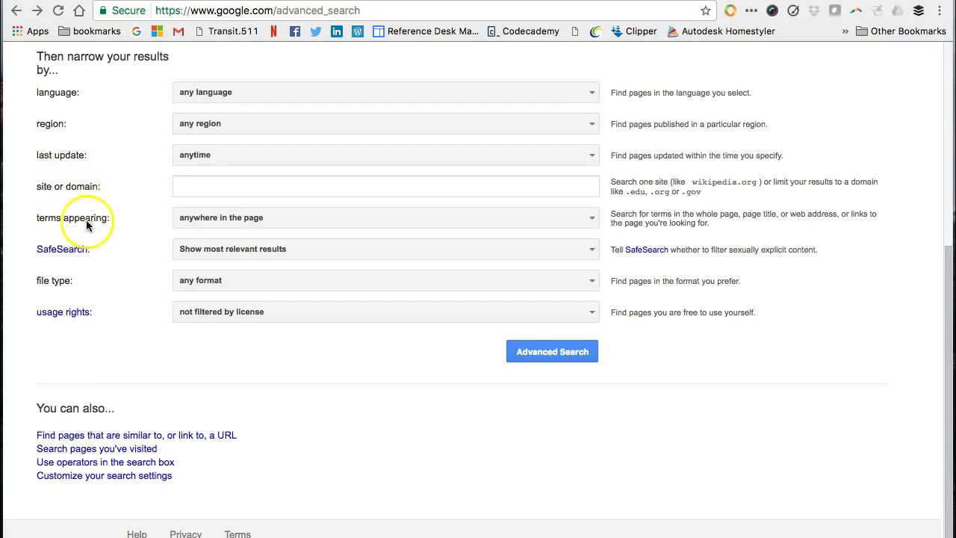
{"action": "left_click", "coordinate": [254, 223]}
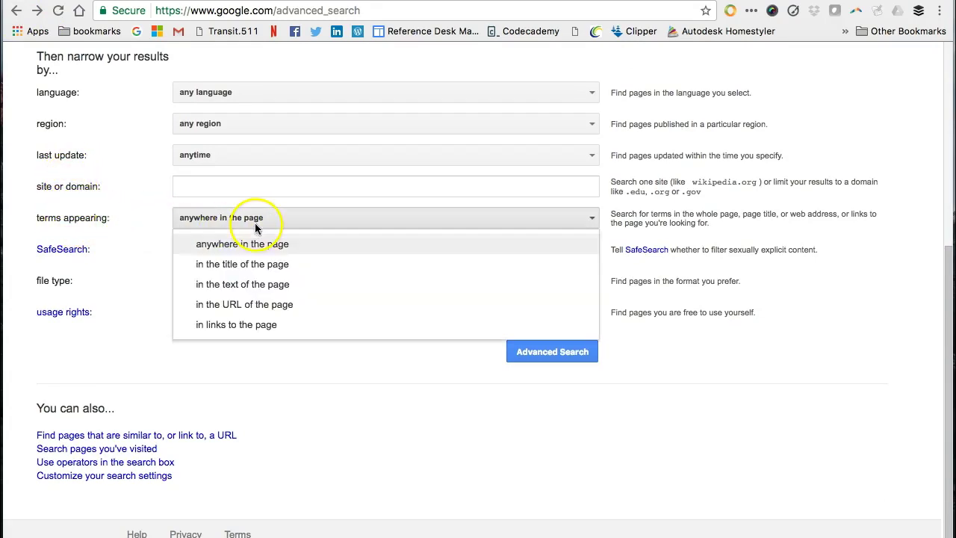
{"action": "left_click", "coordinate": [248, 264]}
{"action": "left_click", "coordinate": [533, 352]}
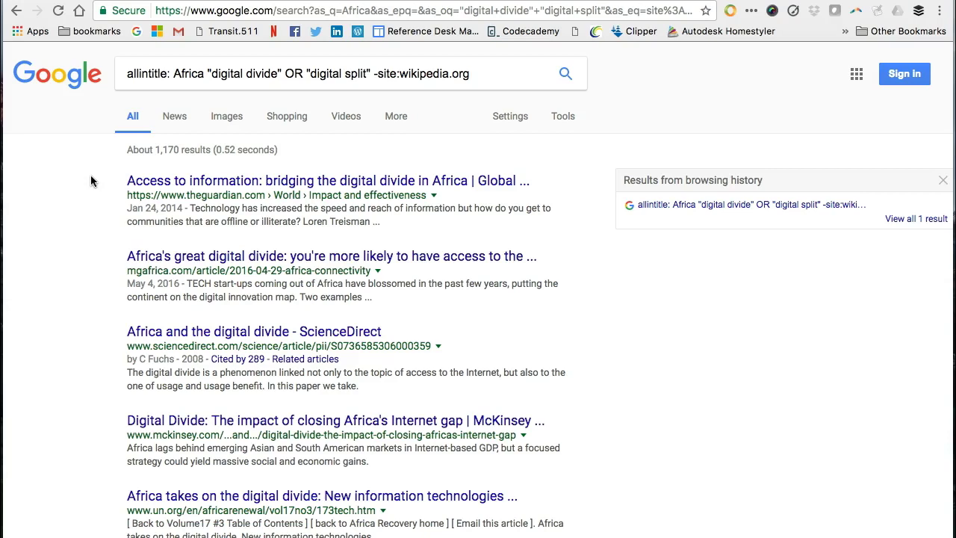
Step: Return to the form, limit the file type to Adobe Acrobat PDF (.pdf), and rerun the advanced search
{"action": "left_click", "coordinate": [18, 15]}
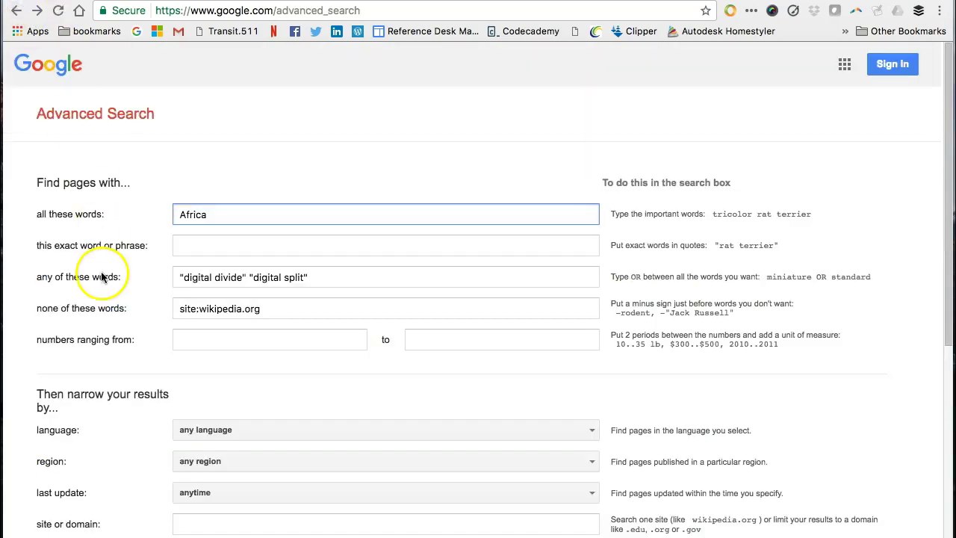
{"action": "scroll", "coordinate": [87, 453], "scroll_direction": "down", "scroll_amount": 3}
{"action": "scroll", "coordinate": [87, 451], "scroll_direction": "down", "scroll_amount": 1}
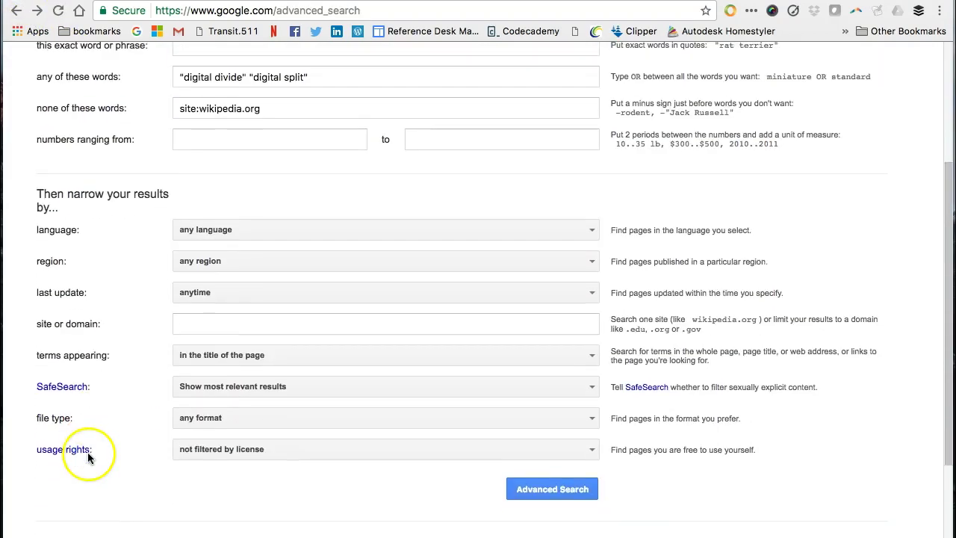
{"action": "left_click", "coordinate": [244, 409]}
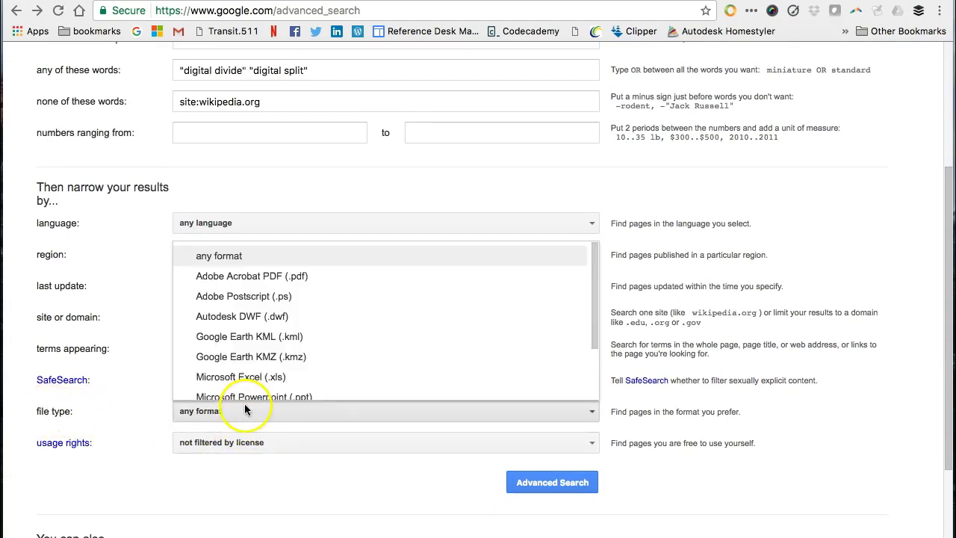
{"action": "left_click", "coordinate": [252, 269]}
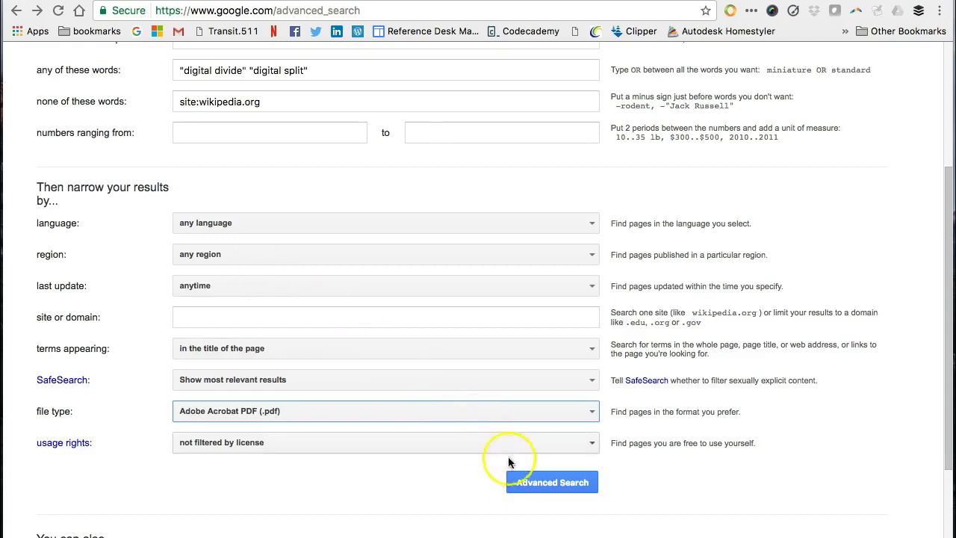
{"action": "left_click", "coordinate": [524, 484]}
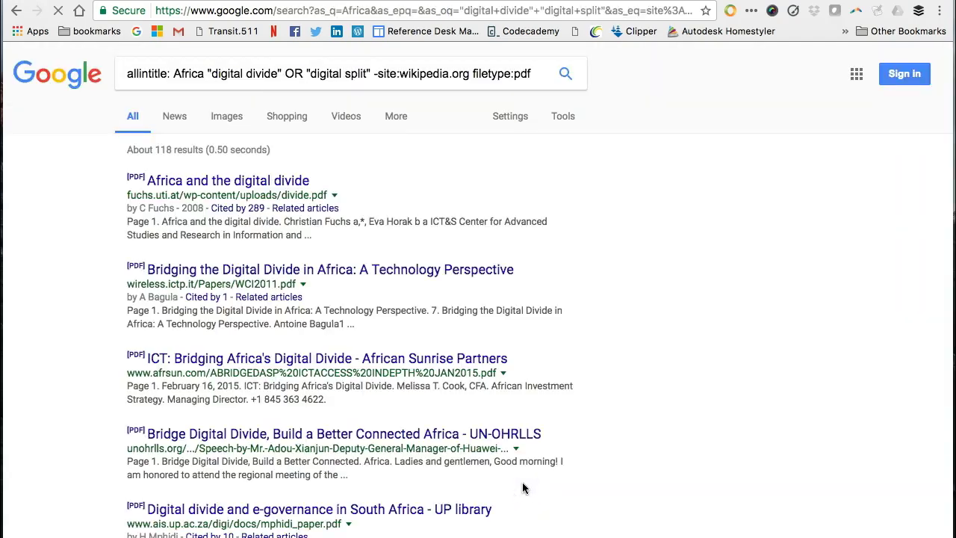